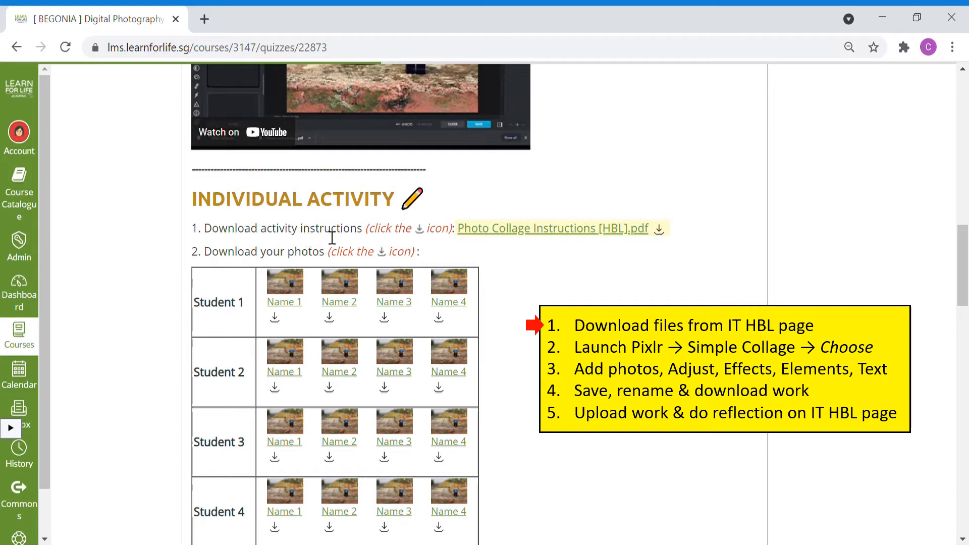
- Download the Photo Collage Instructions [HBL].pdf from the activity page and open it to read through the first seven pages
click(663, 232)
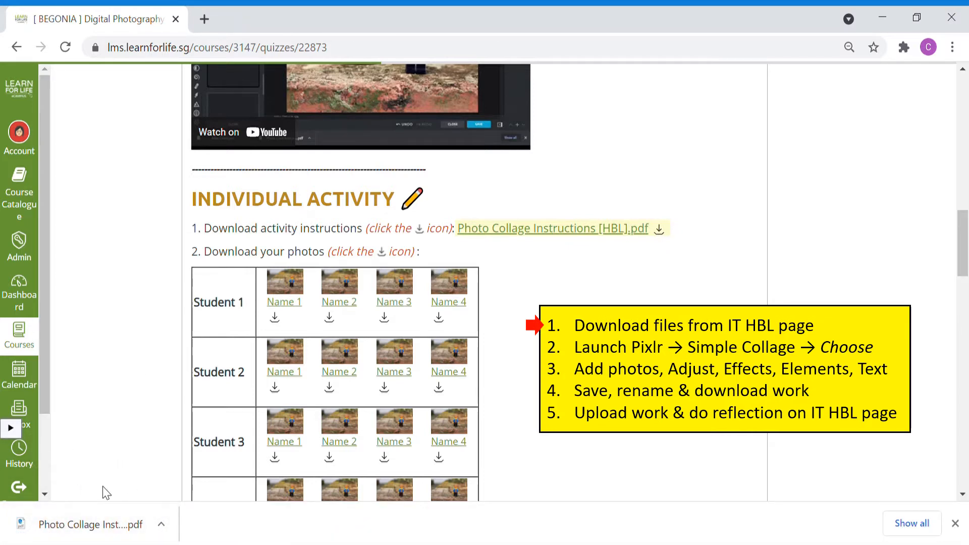
click(79, 533)
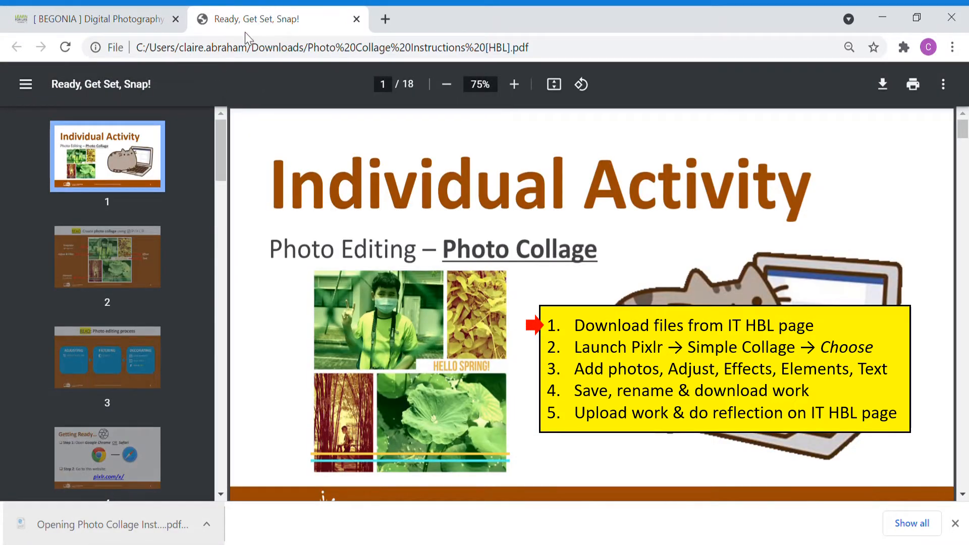
scroll(591, 303, down, 10)
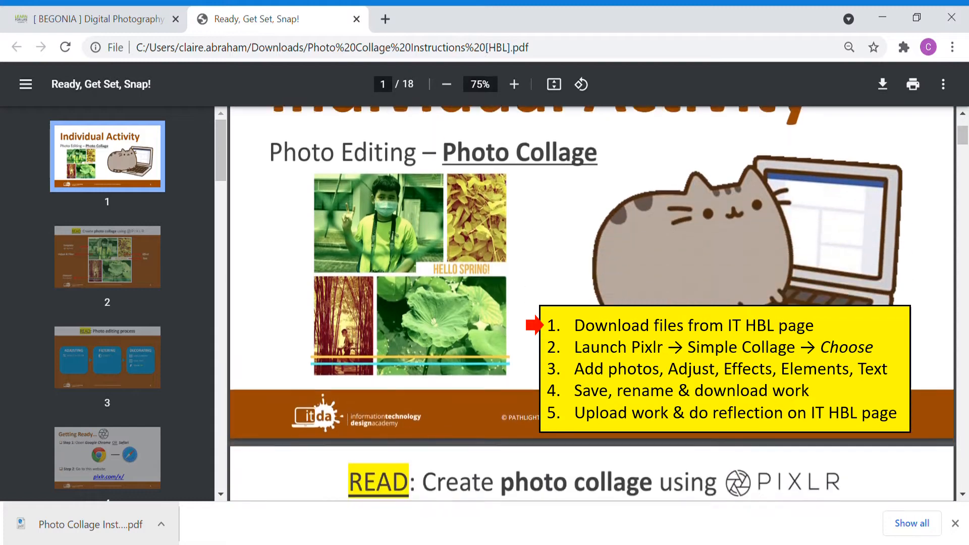
scroll(591, 303, down, 15)
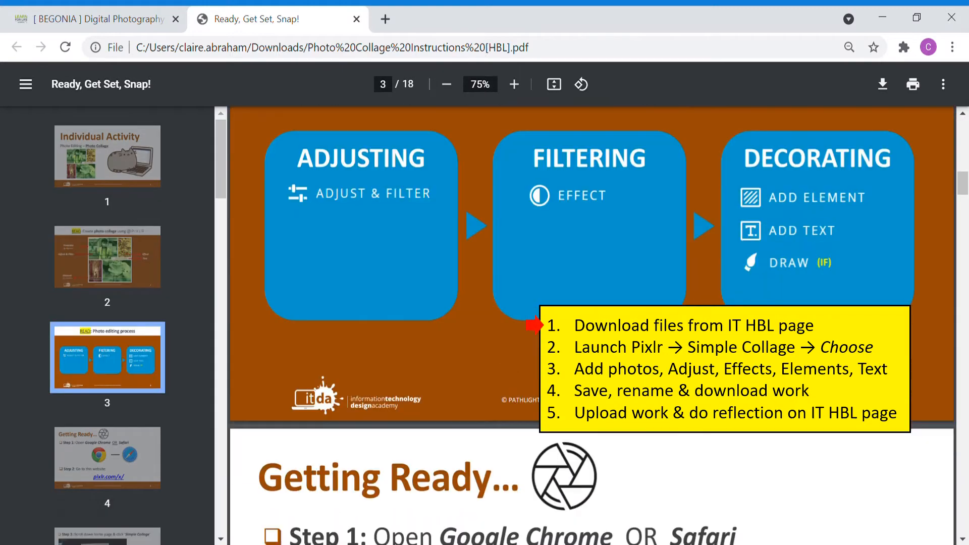
scroll(592, 302, down, 15)
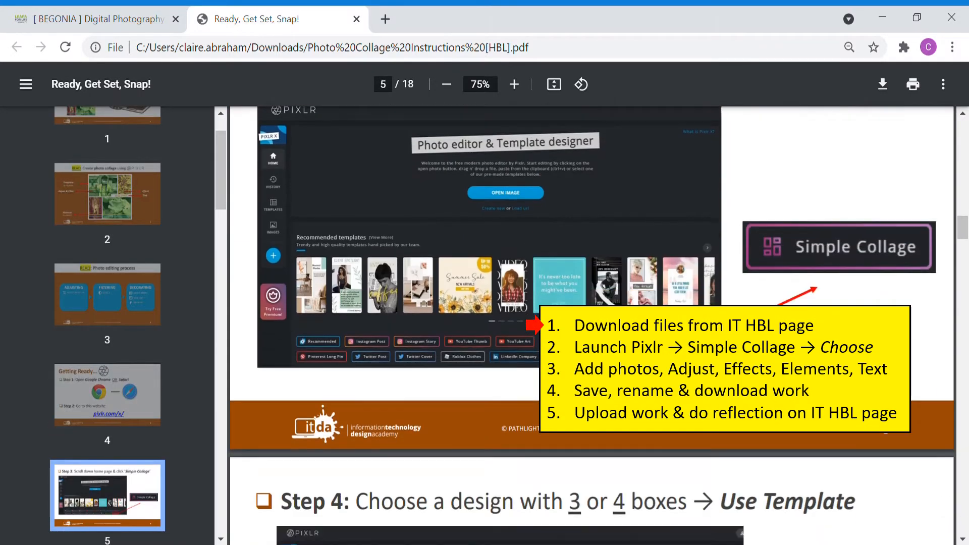
scroll(592, 302, down, 4)
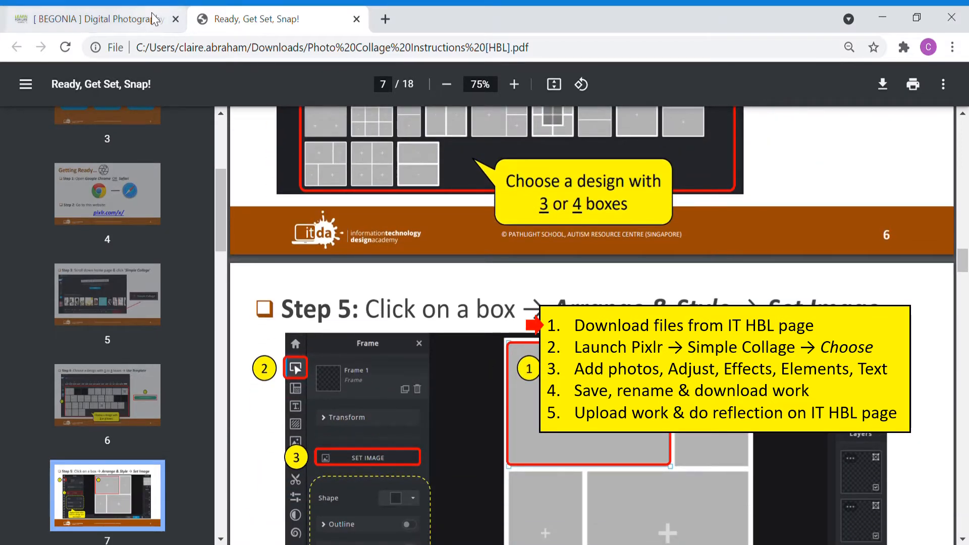
- Return to the course page and download all four photos, A to D, from the Teacher's Example row
click(102, 18)
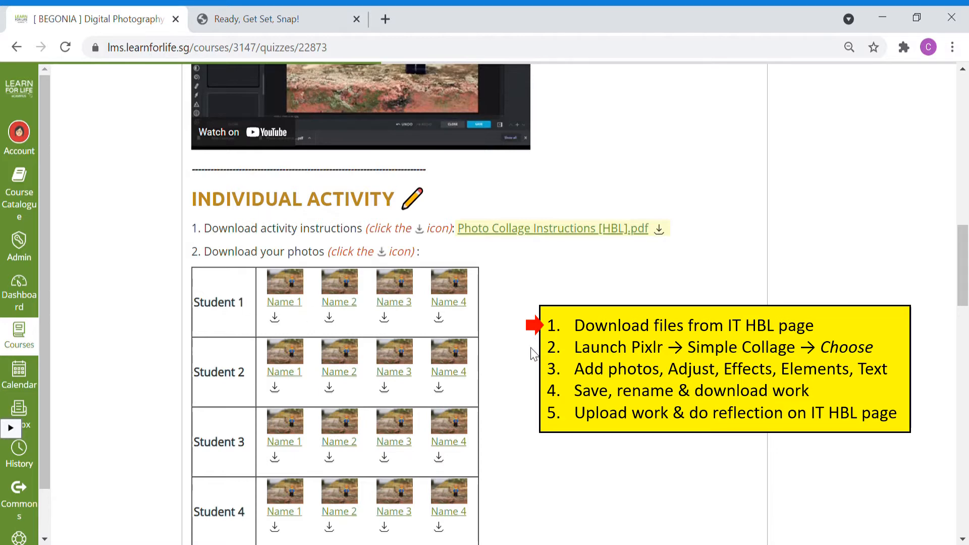
scroll(532, 354, down, 14)
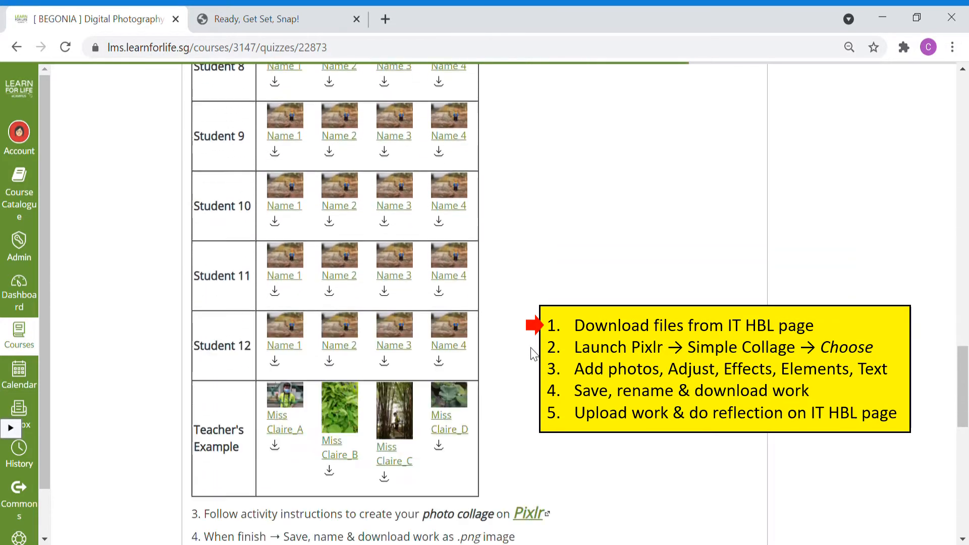
scroll(532, 353, down, 3)
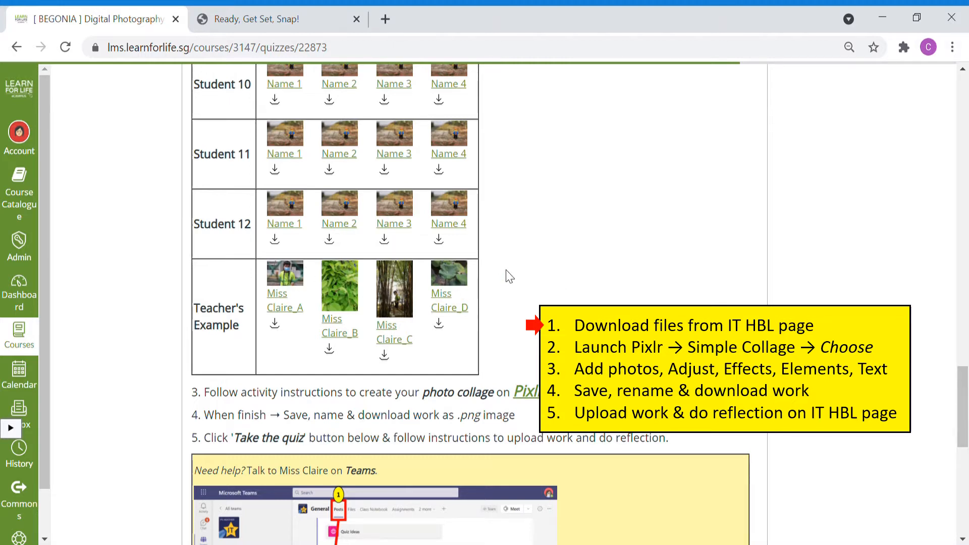
click(279, 327)
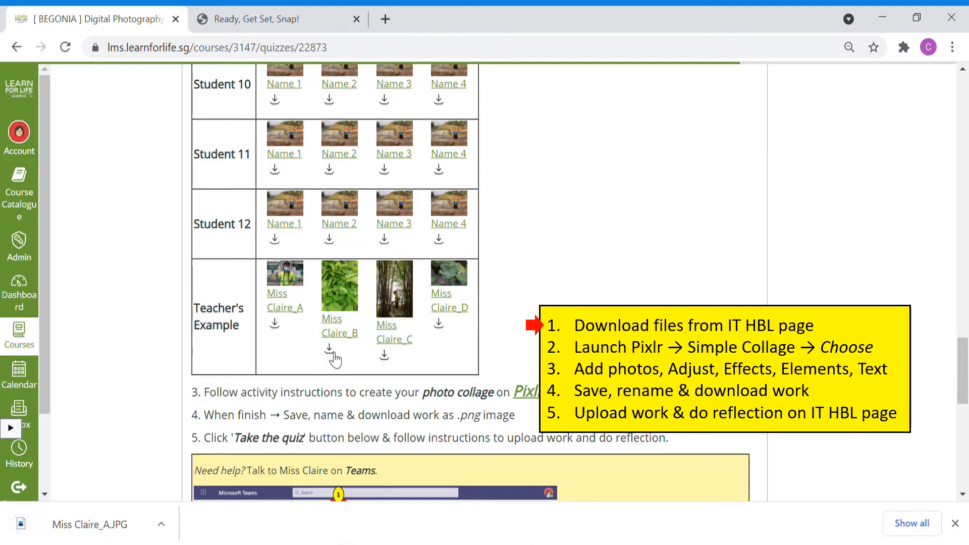
click(333, 354)
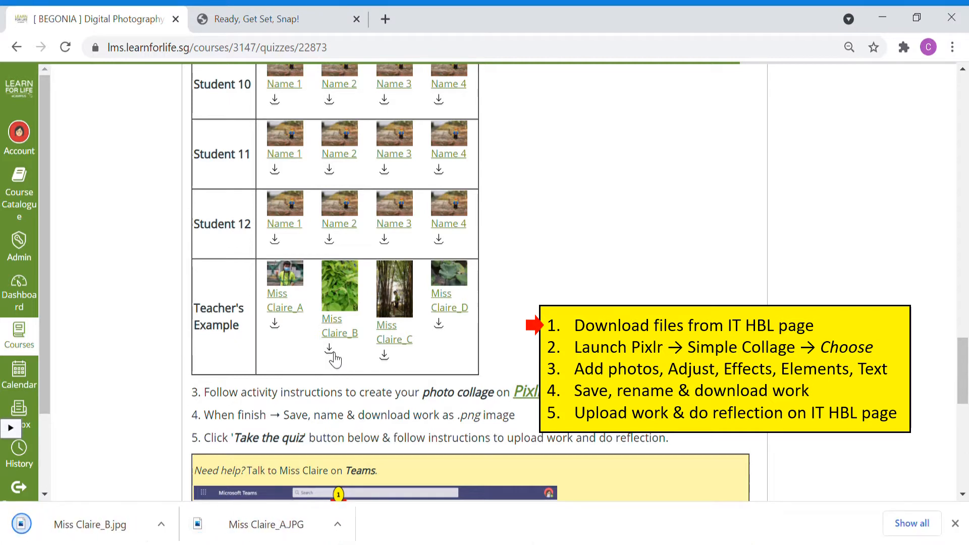
click(385, 357)
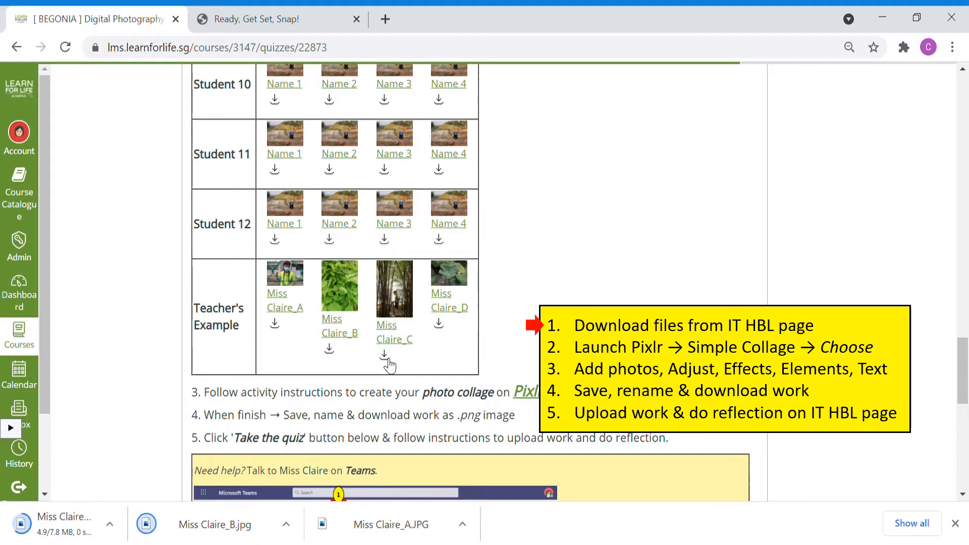
click(439, 324)
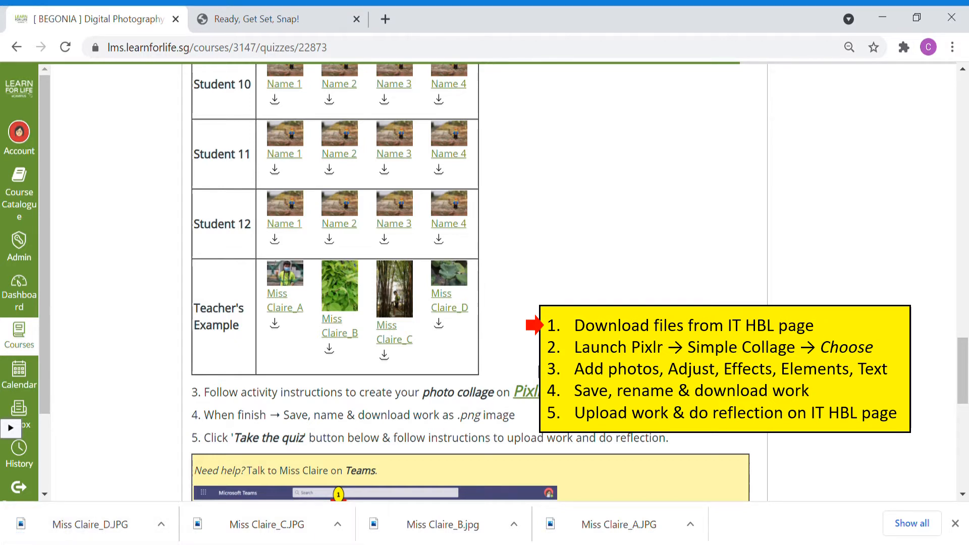
- Launch Pixlr from the link in the activity instructions and show the Simple Collage templates
click(532, 393)
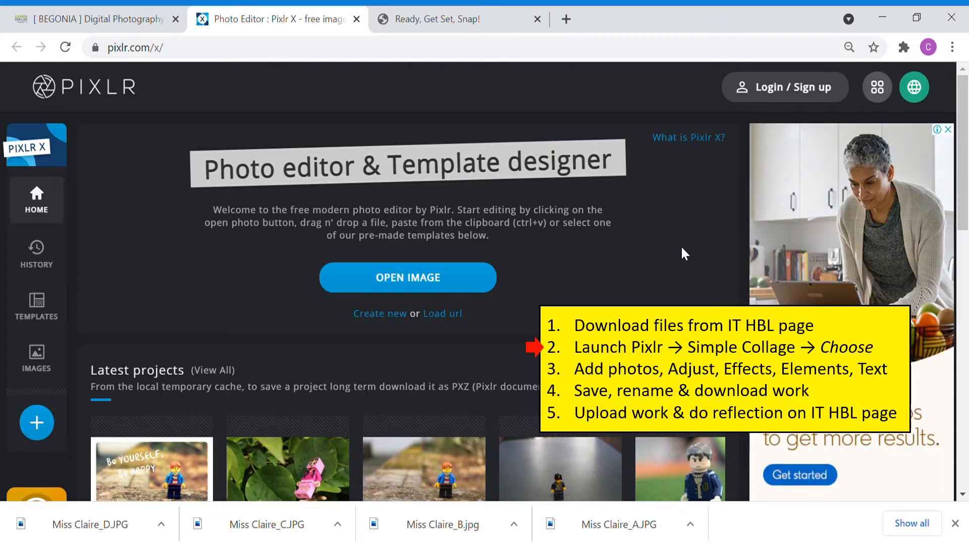
scroll(682, 253, down, 10)
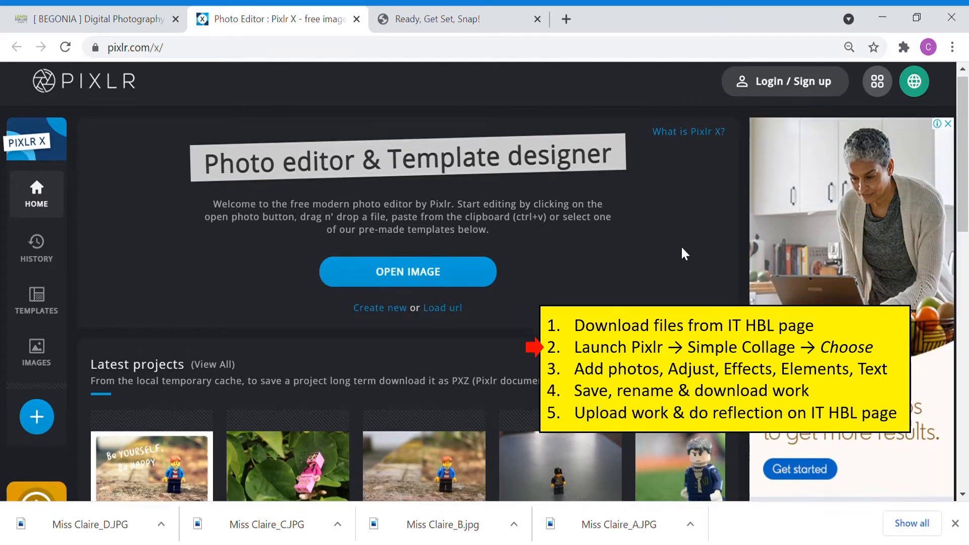
scroll(687, 255, down, 3)
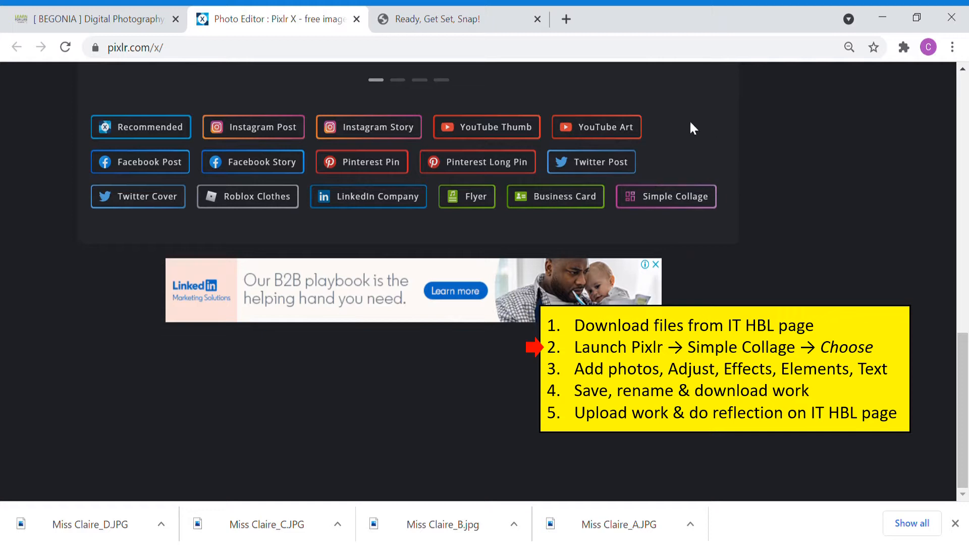
click(656, 197)
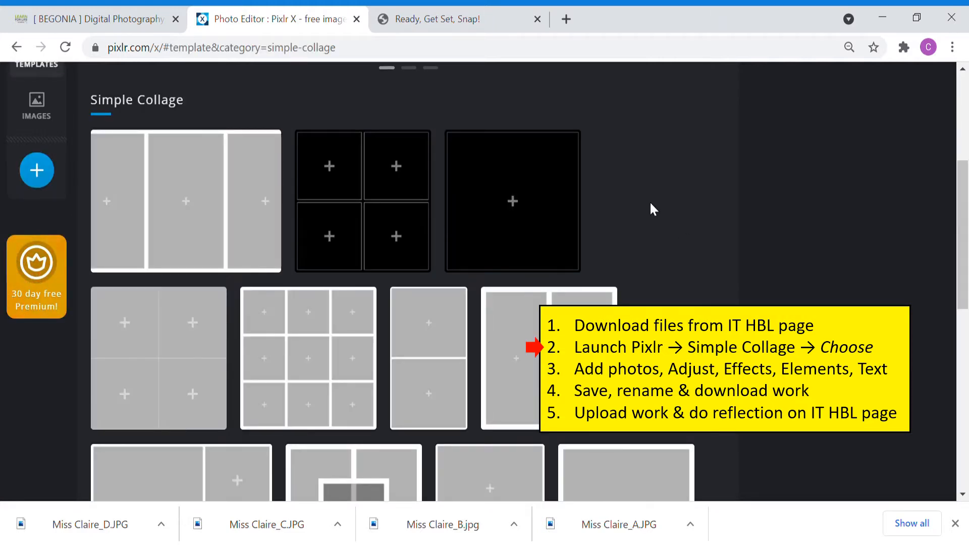
- Browse the Simple Collage designs and start a project from the four-box Square 2x2 template (1080 x 1080 px) with unequal boxes
scroll(650, 204, up, 2)
scroll(651, 203, down, 3)
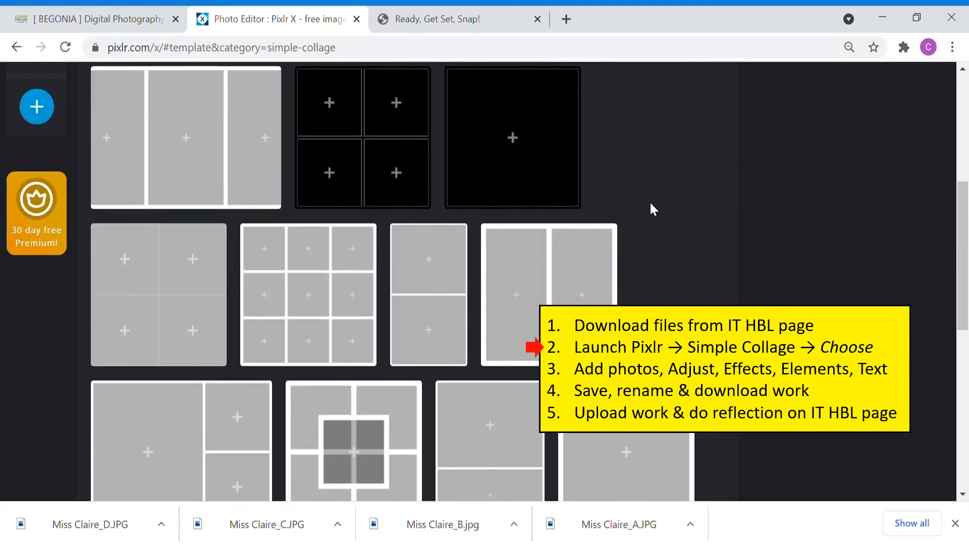
scroll(650, 204, down, 6)
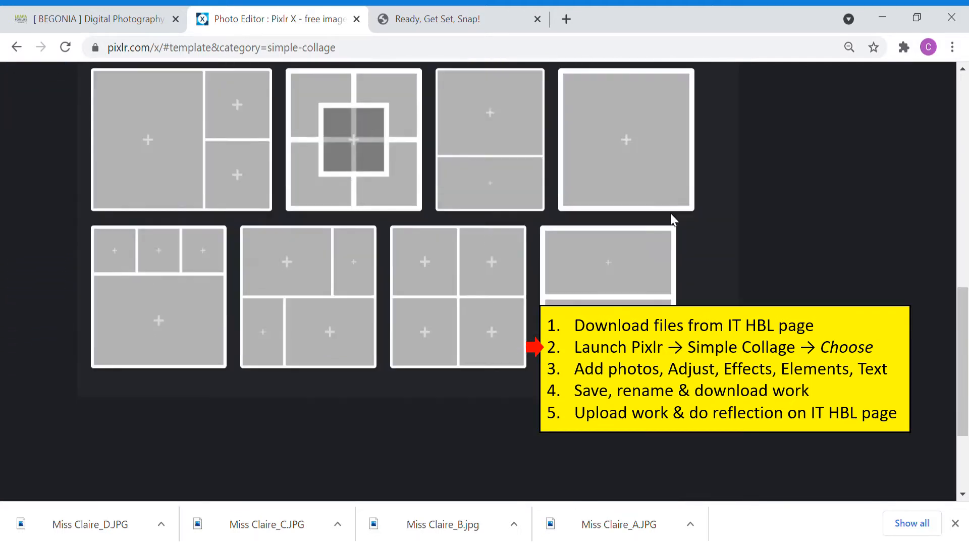
scroll(722, 304, down, 3)
scroll(722, 303, up, 6)
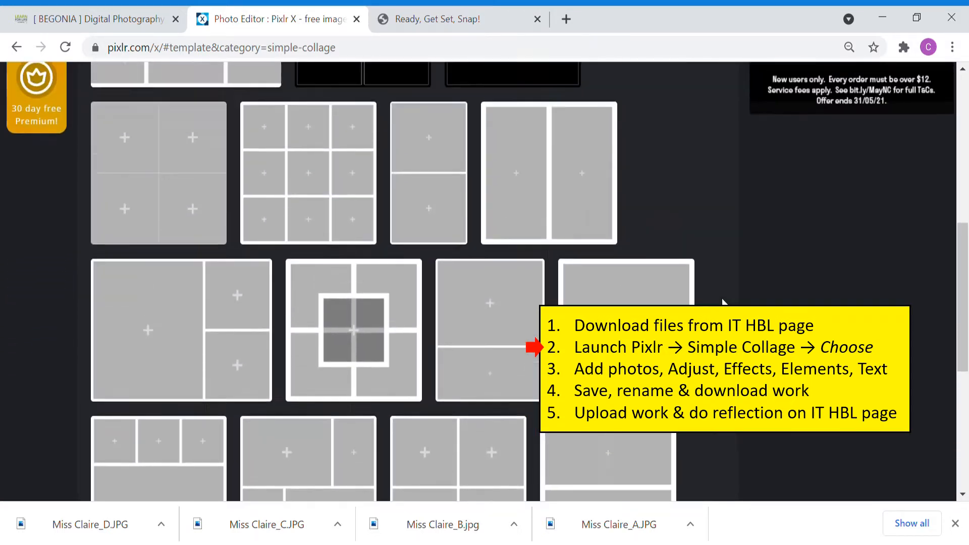
scroll(722, 301, up, 5)
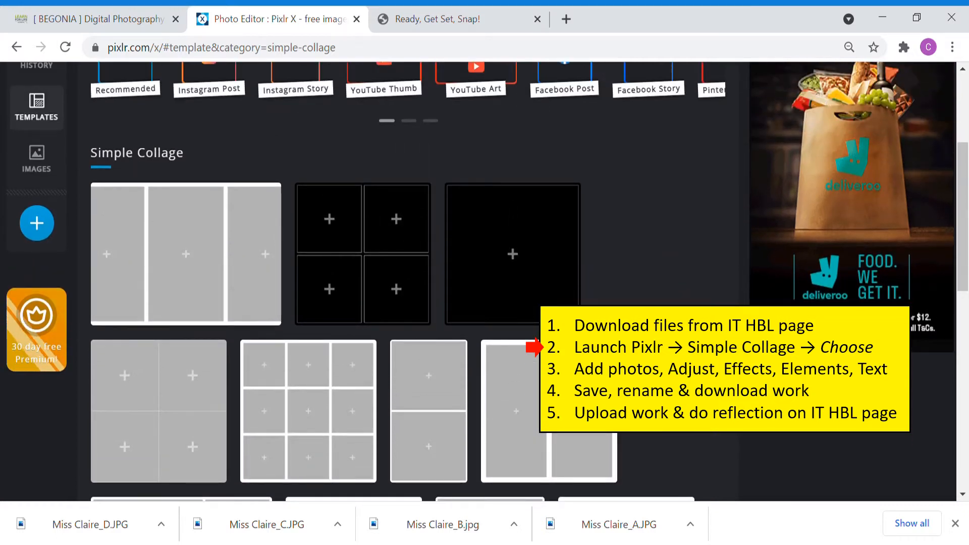
scroll(416, 280, down, 4)
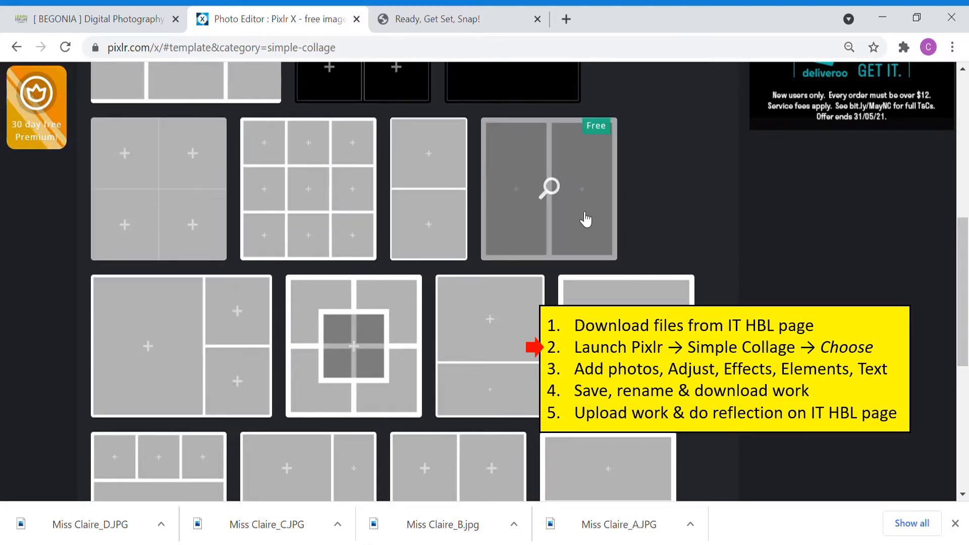
scroll(701, 230, down, 4)
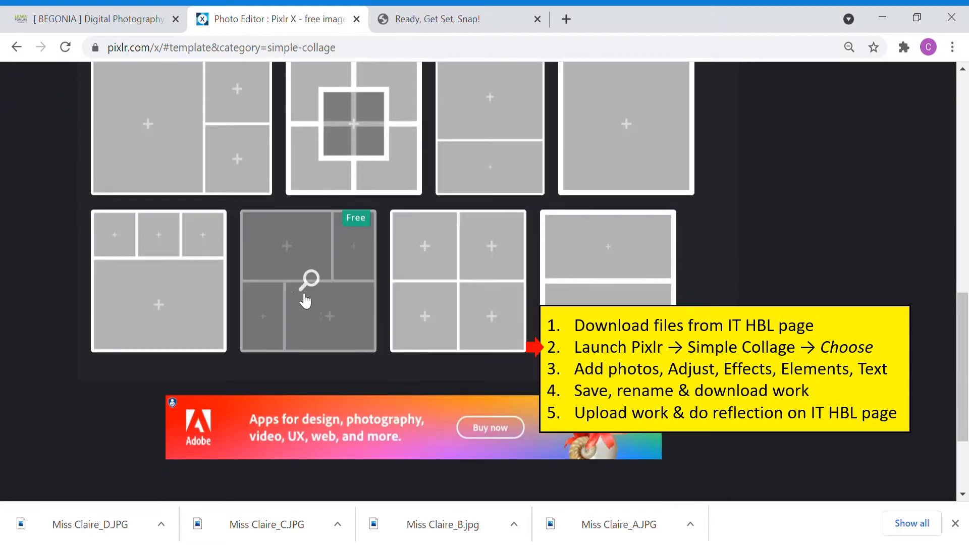
click(308, 278)
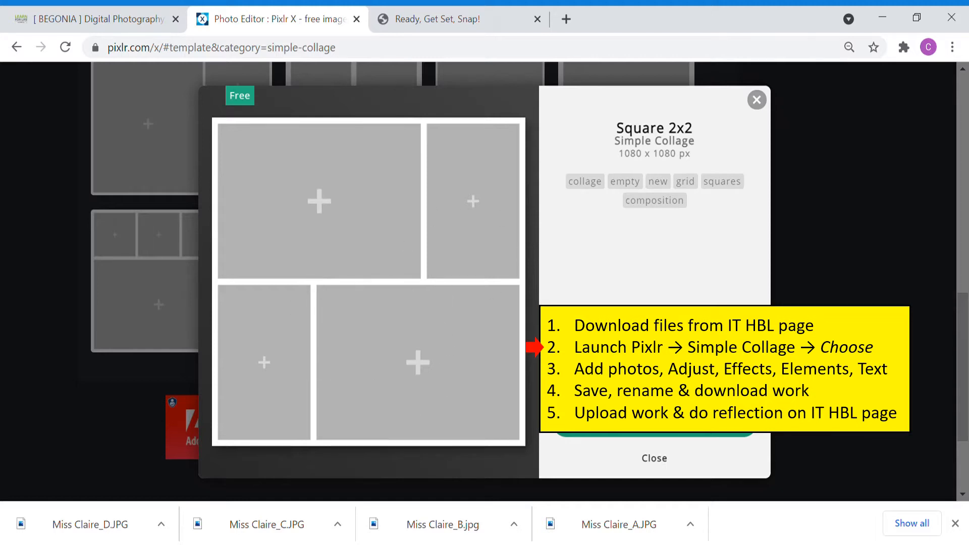
click(671, 434)
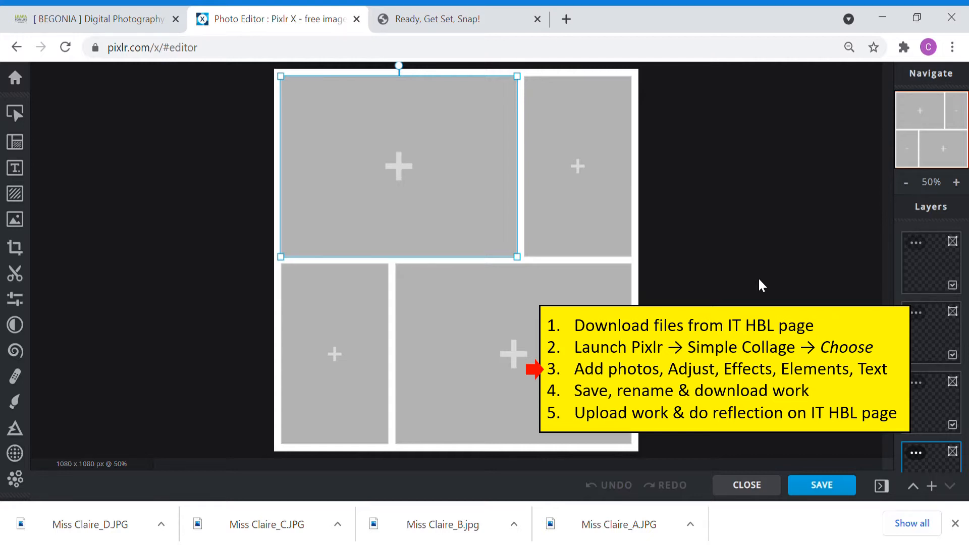
- Try the circle and four-lobed shapes on the collage's upper-left frame and restore its square shape
click(15, 113)
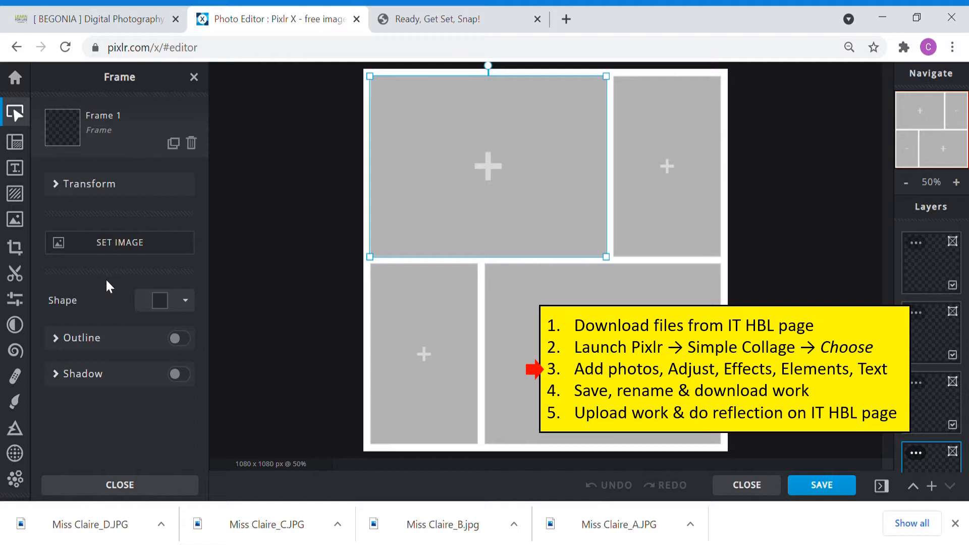
click(192, 305)
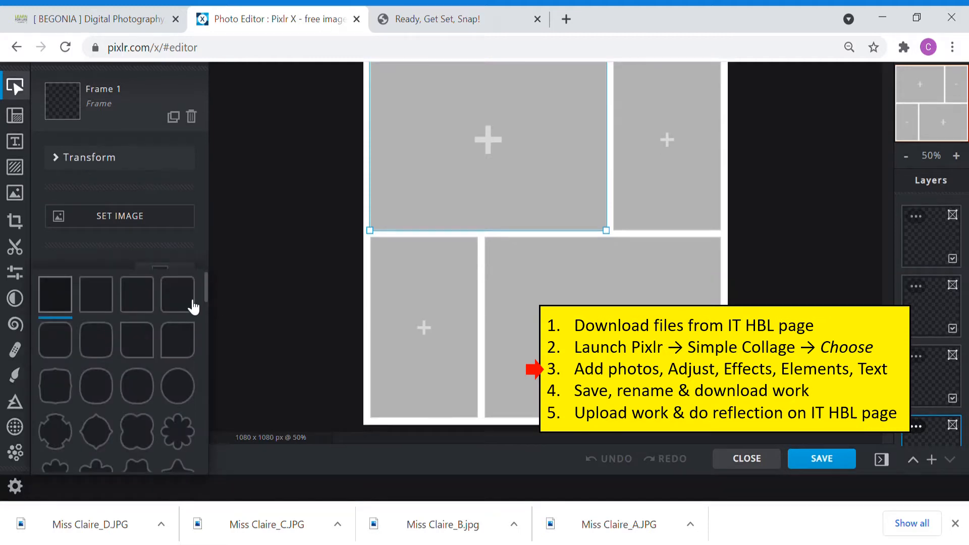
click(176, 389)
scroll(261, 313, up, 4)
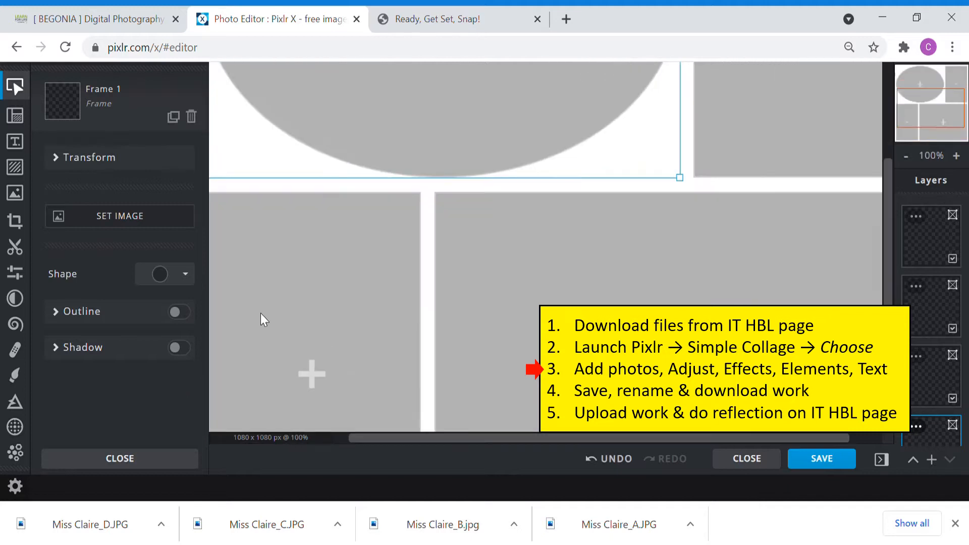
scroll(261, 312, down, 5)
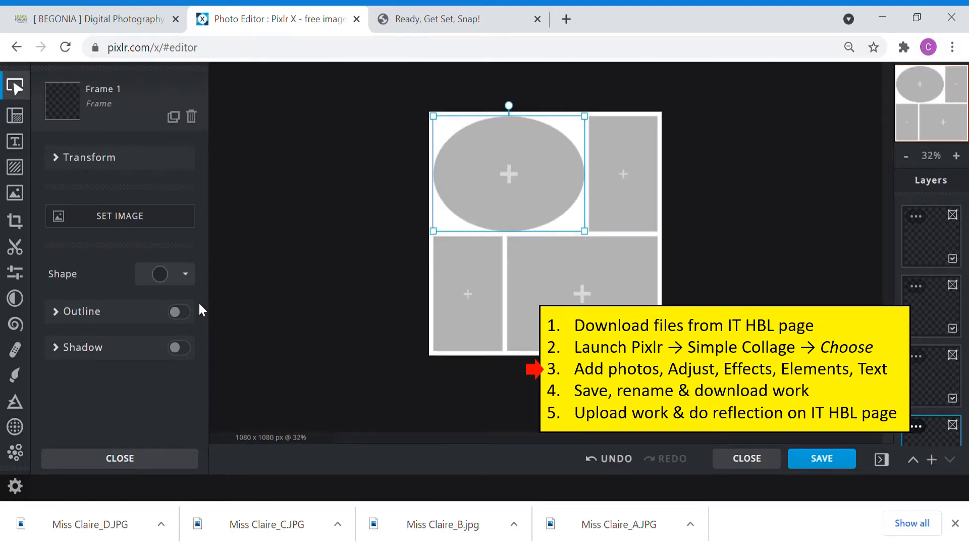
click(187, 275)
click(154, 397)
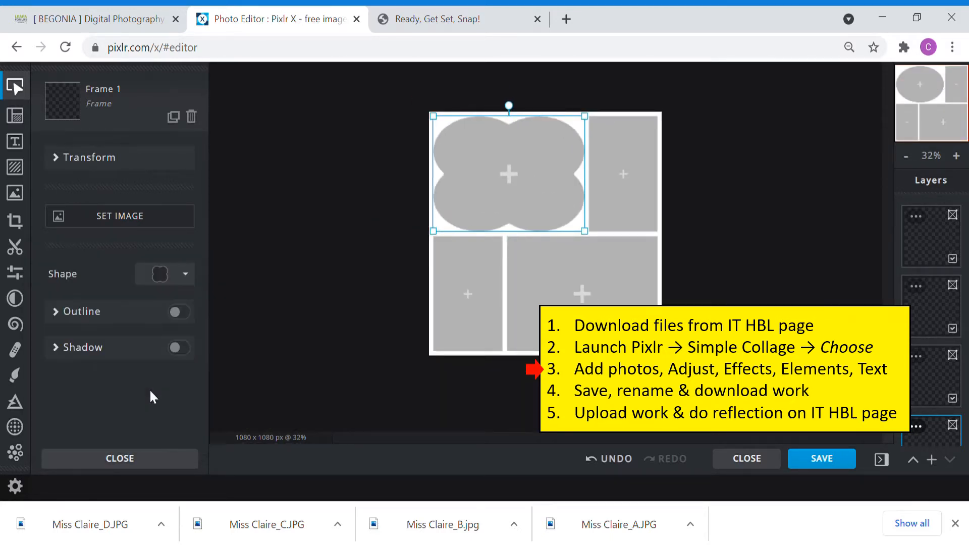
click(185, 279)
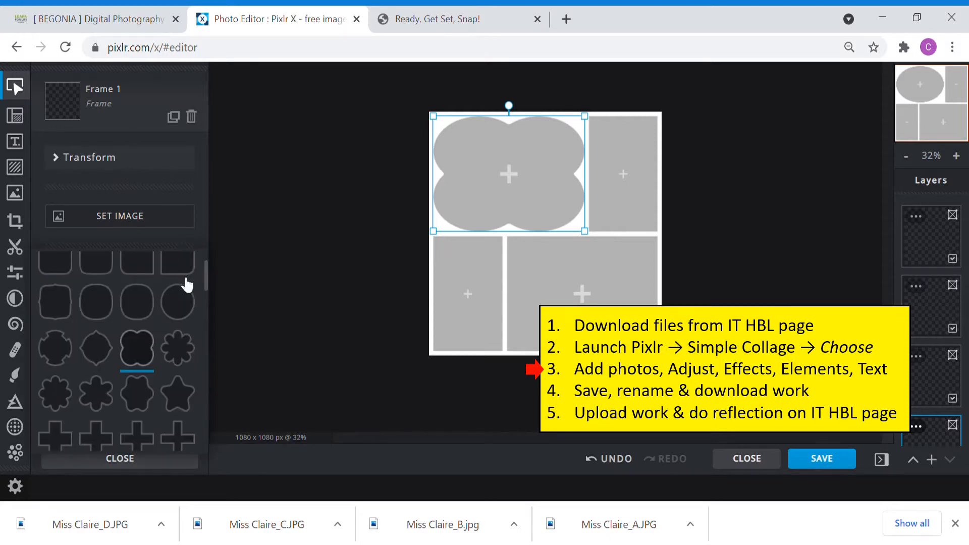
scroll(132, 348, up, 3)
click(67, 289)
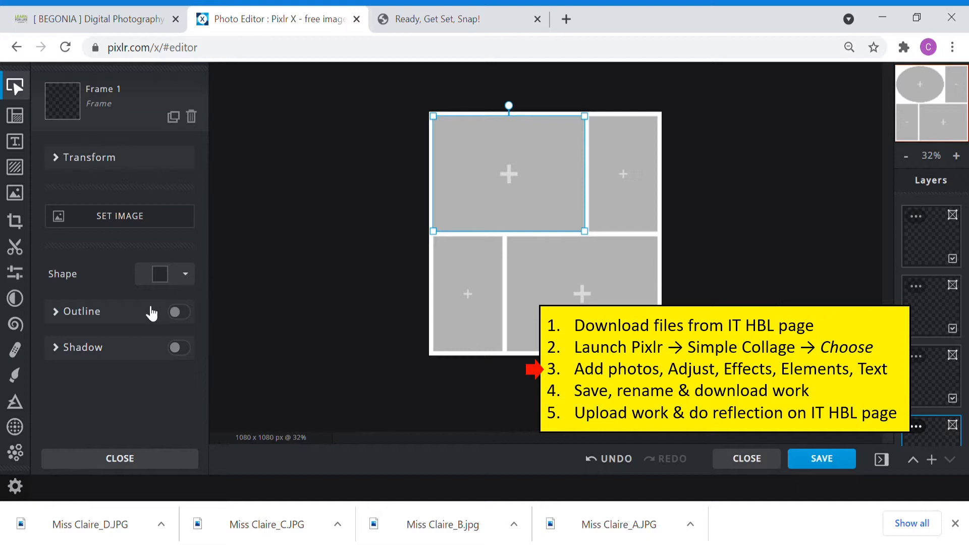
- Try the outline and the shadow on the upper-left frame, switching each one off again
click(177, 317)
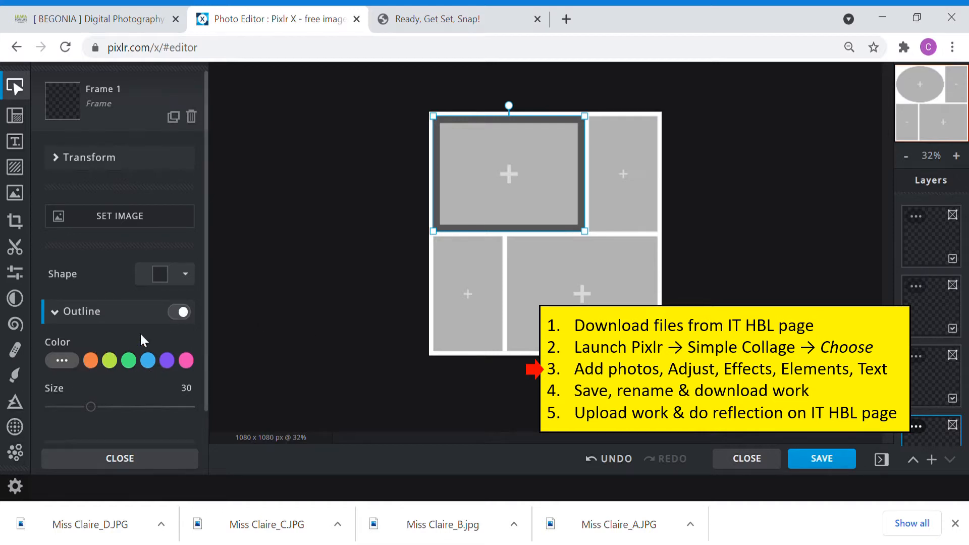
click(180, 313)
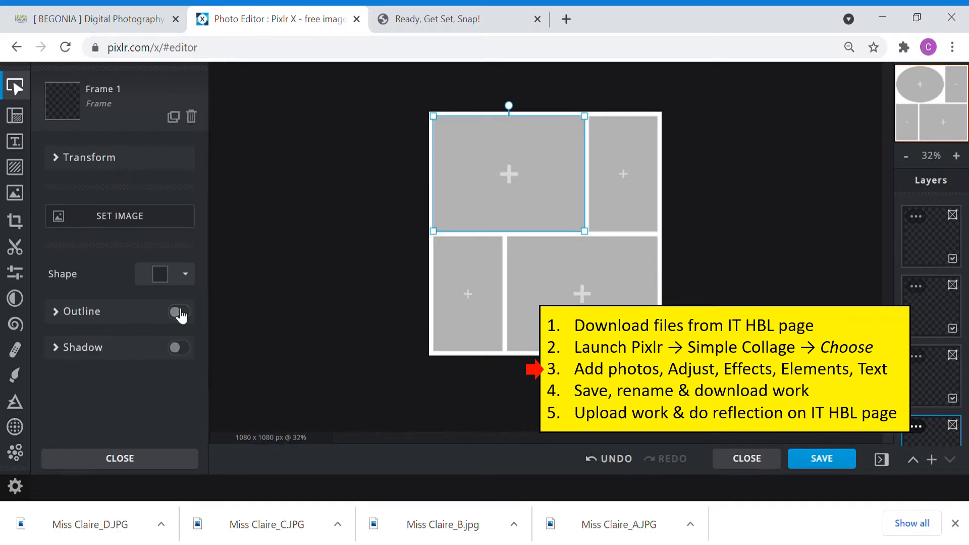
click(182, 348)
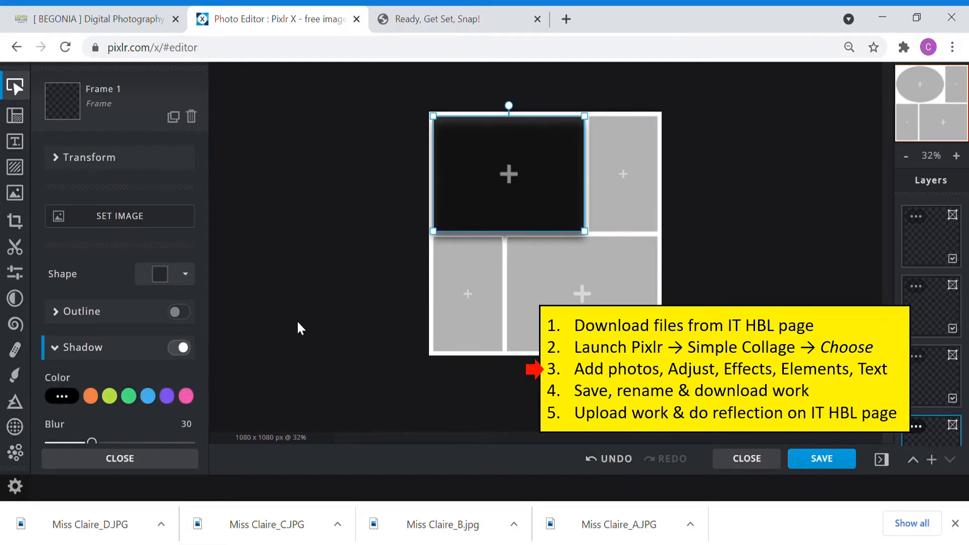
click(183, 349)
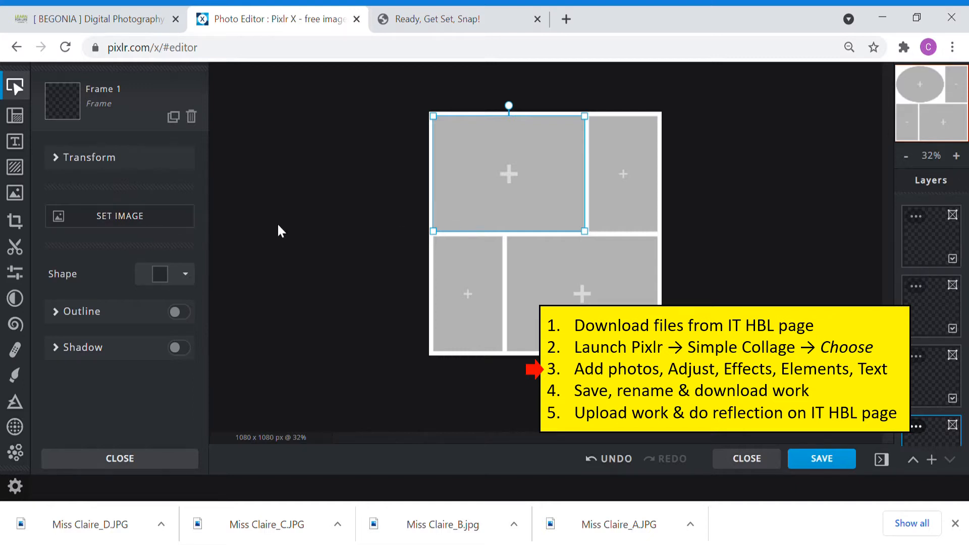
- Fill the four collage frames with the downloaded photos: boy upper left, green leaves upper right, bamboo lower left, lotus leaf lower right
click(125, 222)
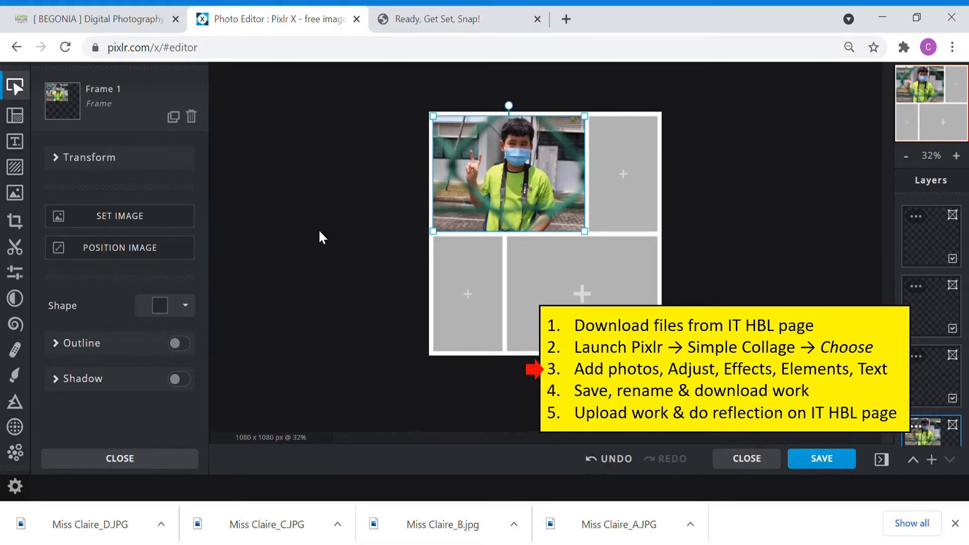
click(627, 175)
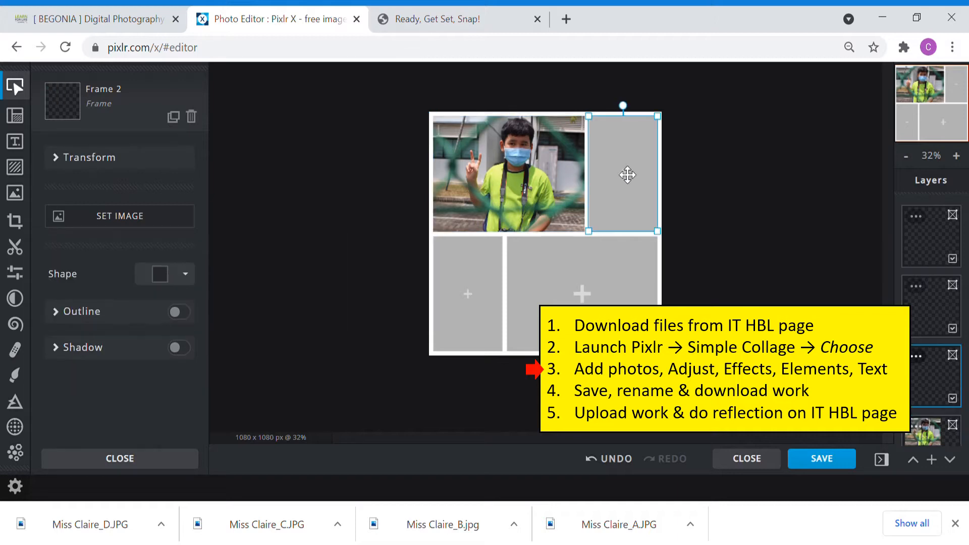
click(132, 221)
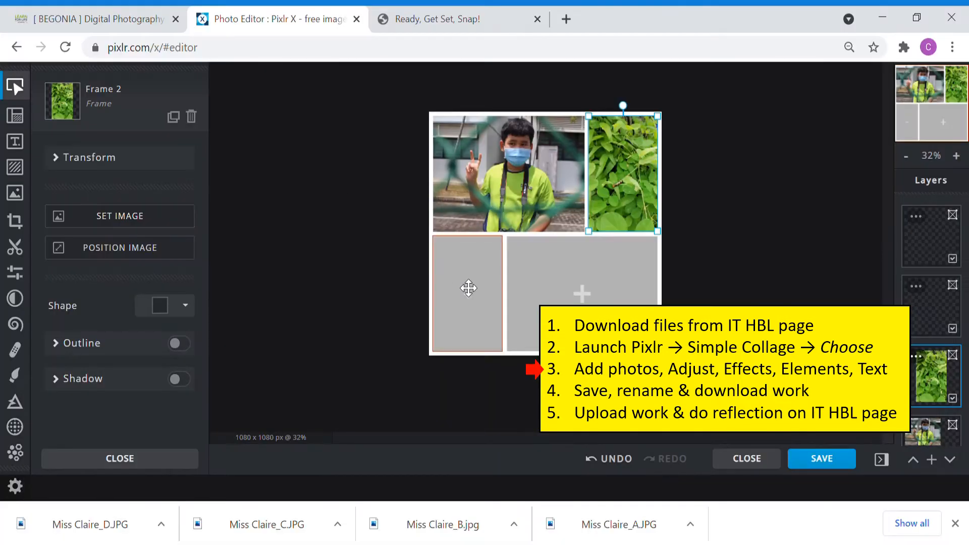
click(469, 287)
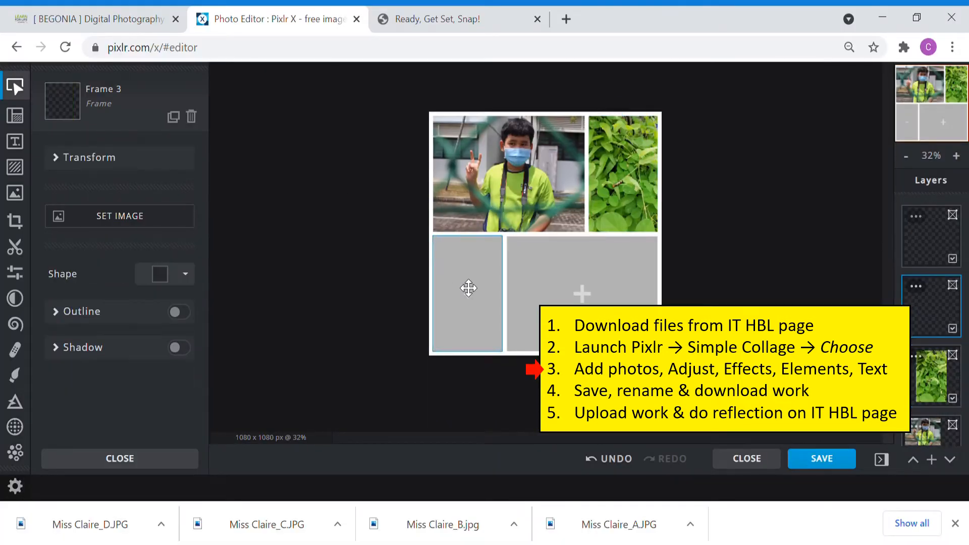
click(139, 211)
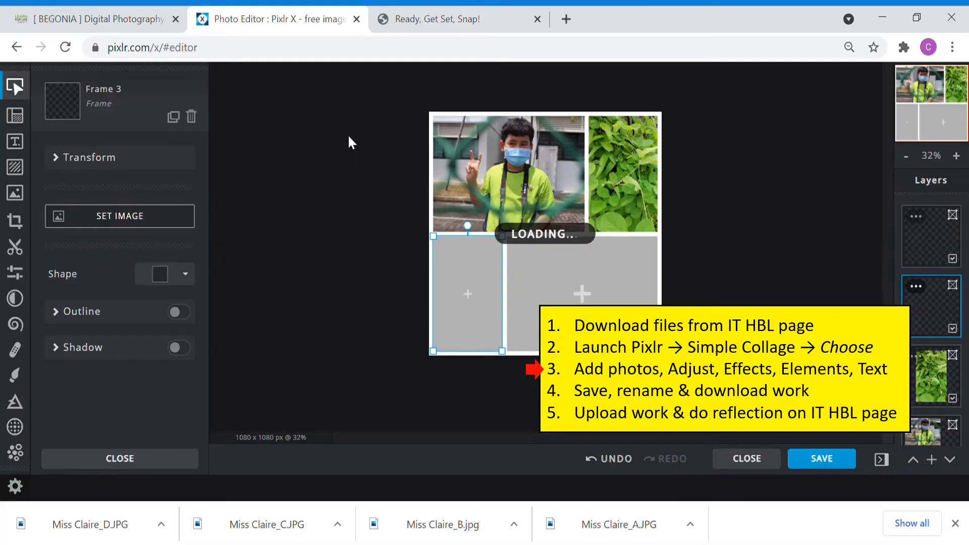
click(601, 299)
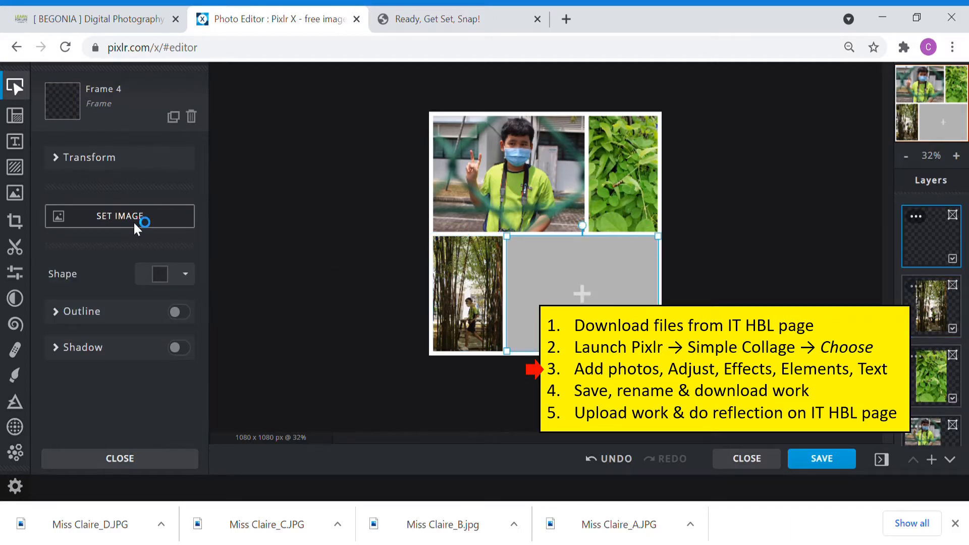
click(134, 222)
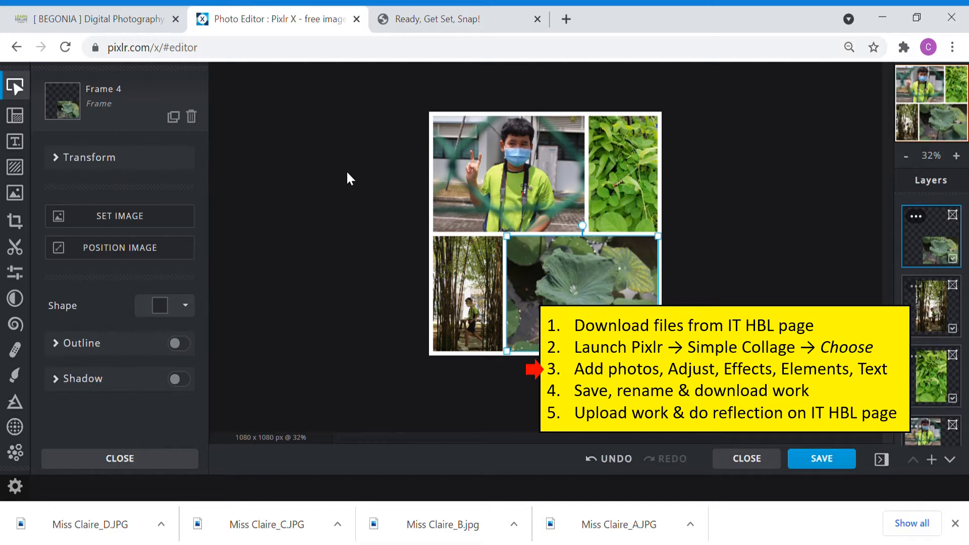
- Review the Color and Light adjustments and apply the Auto fix to the upper-left photo of the boy
click(15, 272)
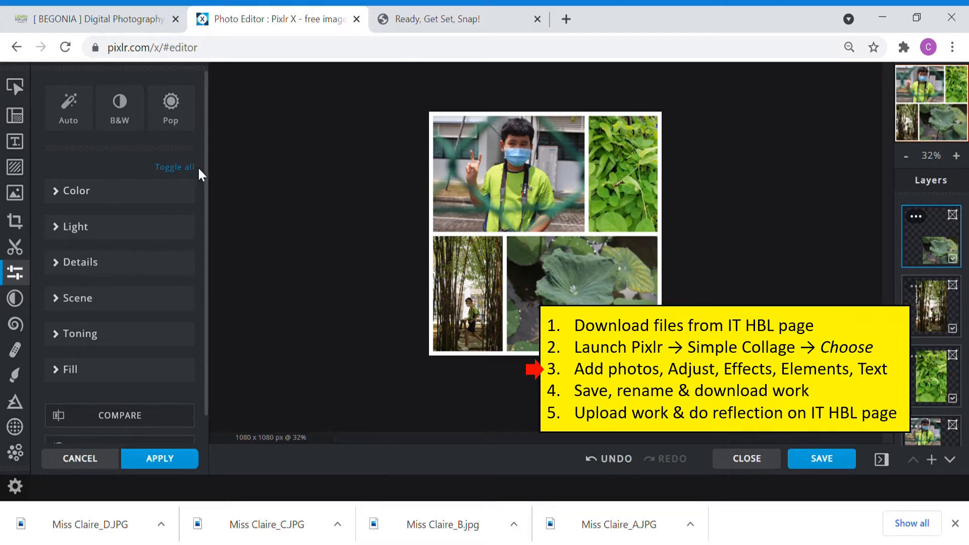
click(69, 192)
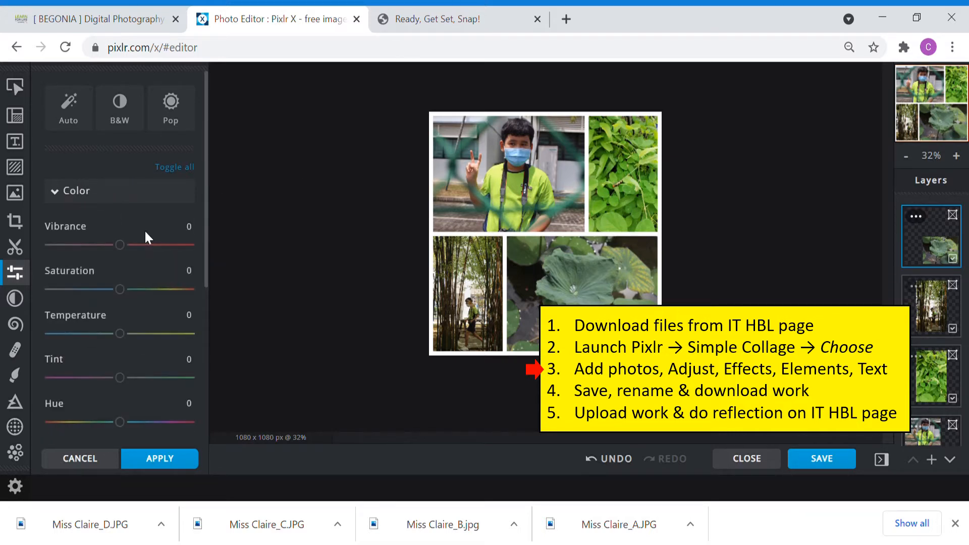
click(71, 198)
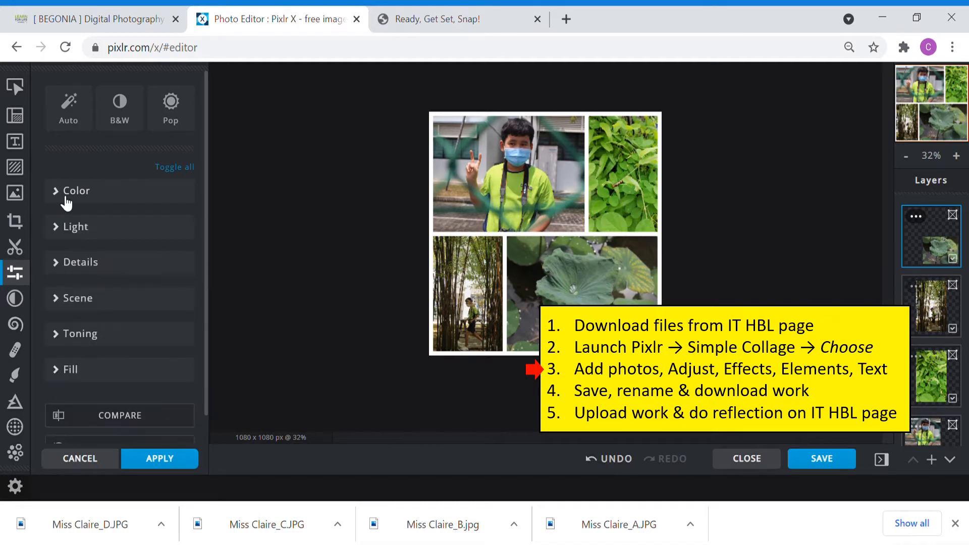
click(66, 231)
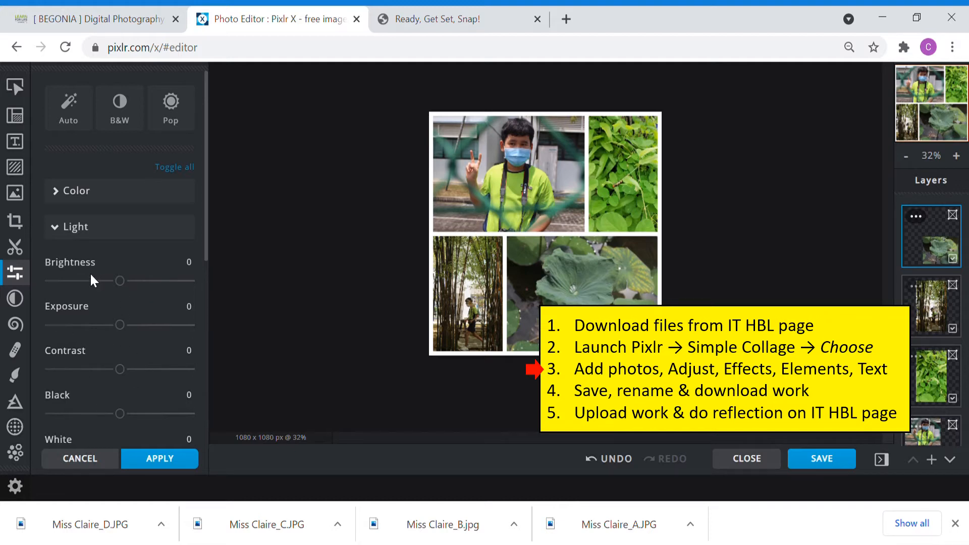
click(62, 235)
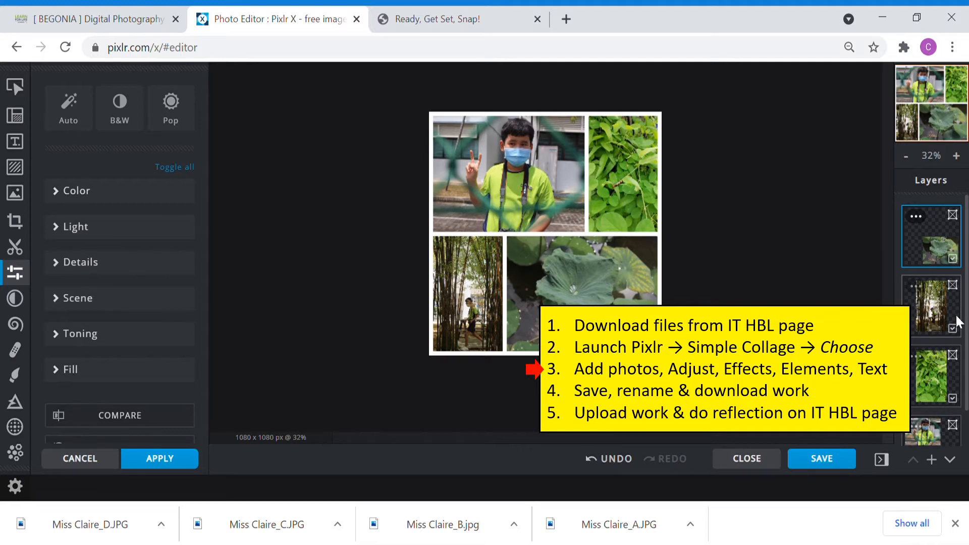
click(920, 439)
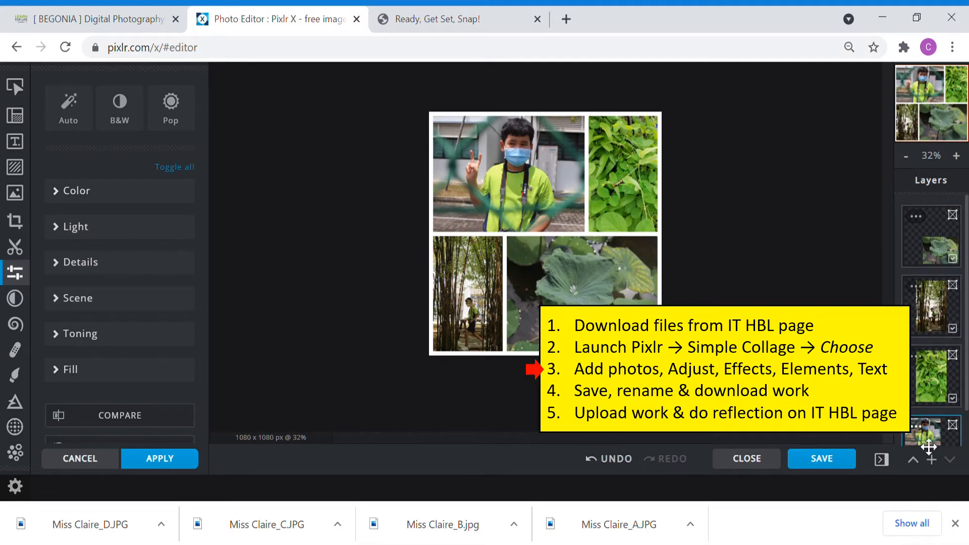
click(70, 104)
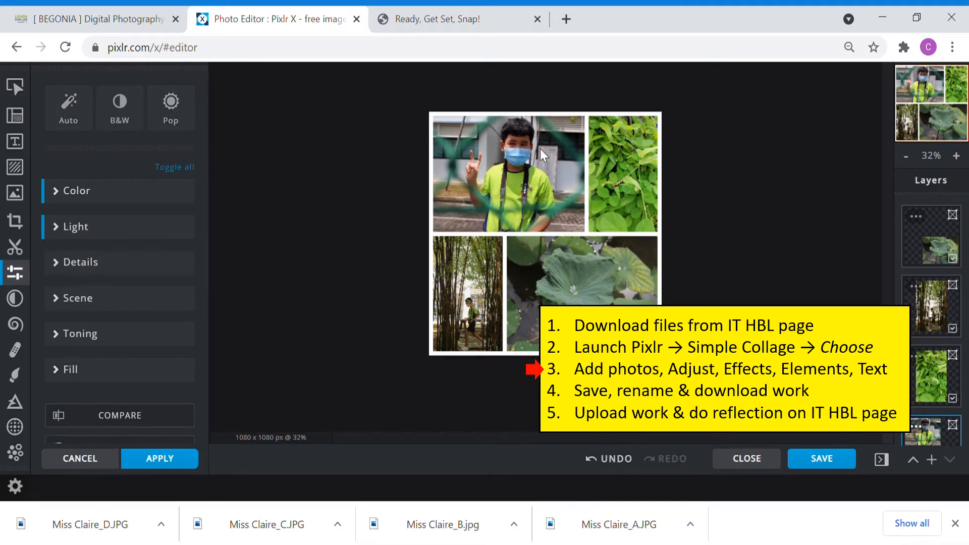
- Apply the Auto fix to the green leaves, bamboo and lotus leaf photos
click(933, 382)
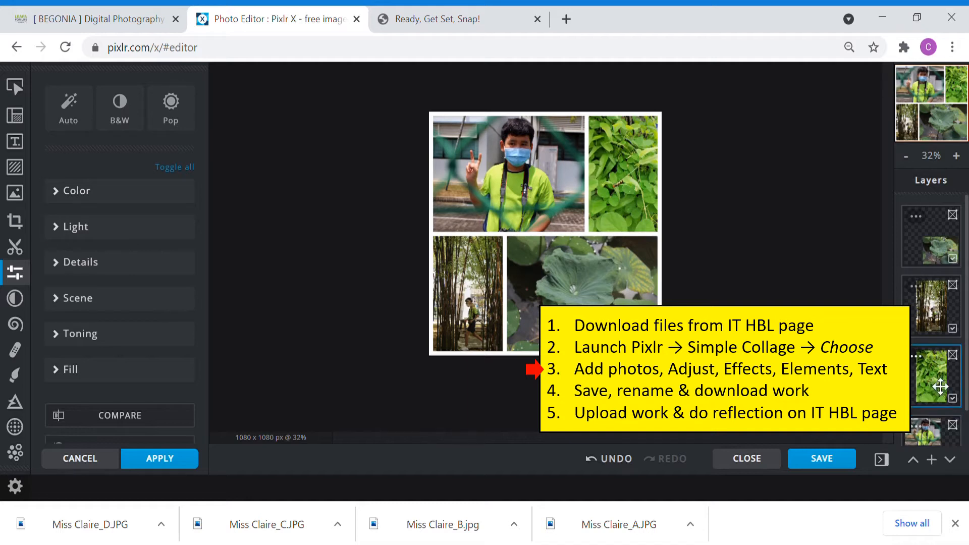
click(76, 120)
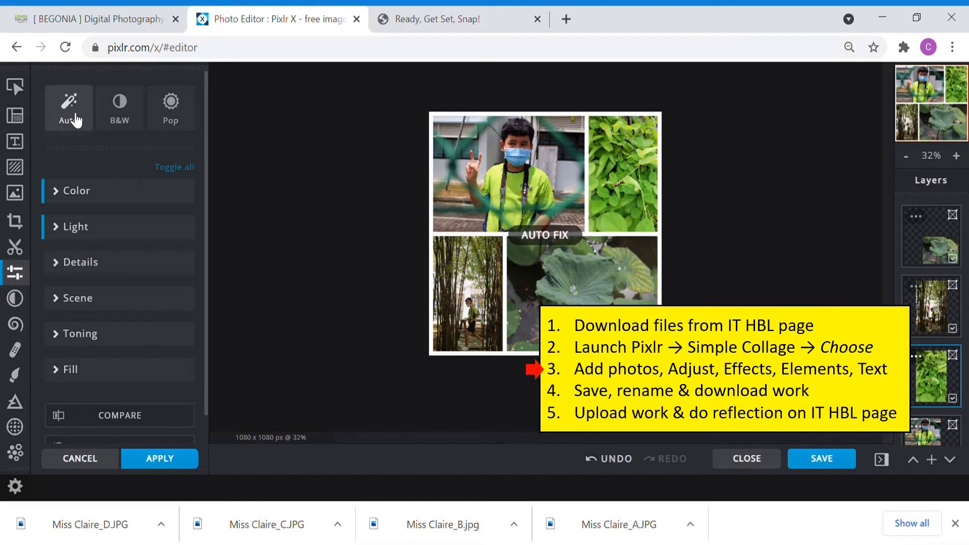
click(937, 316)
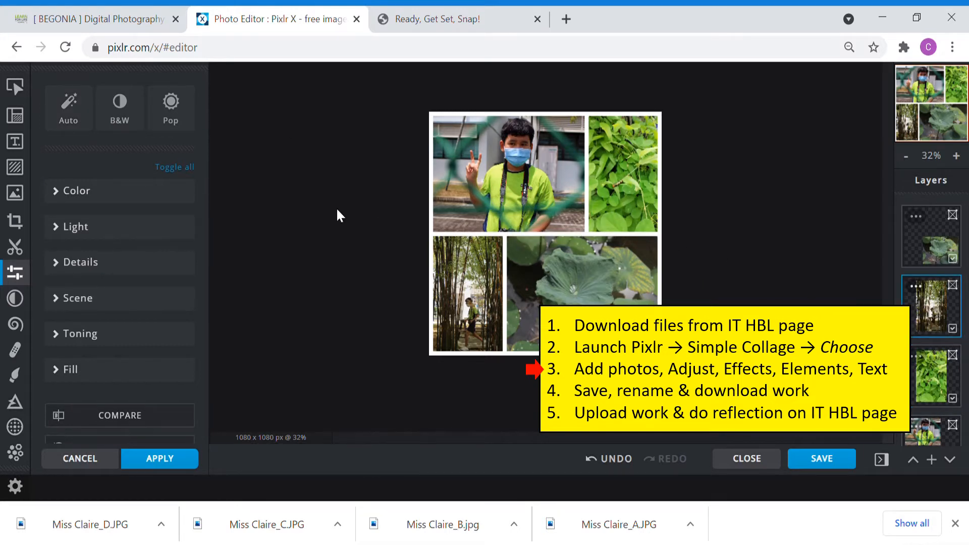
click(82, 123)
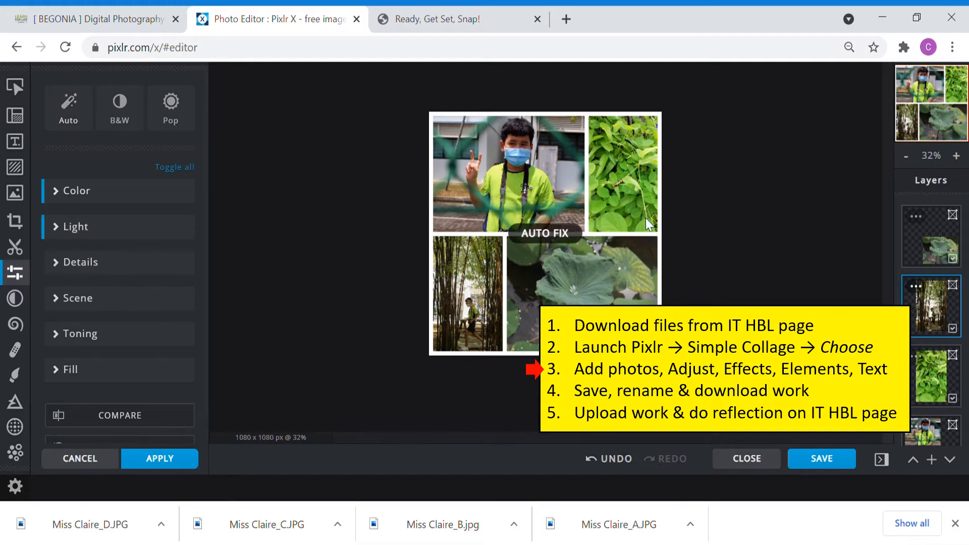
click(921, 234)
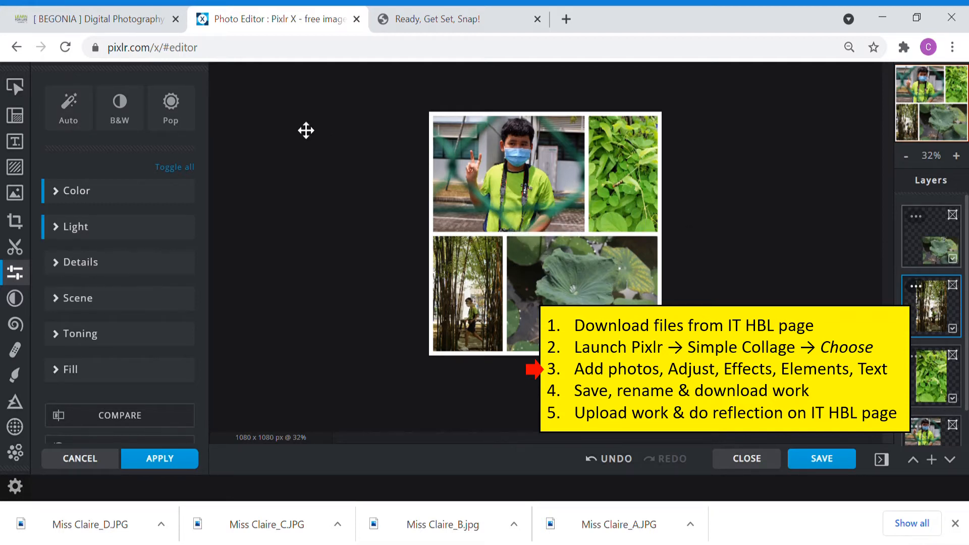
click(69, 106)
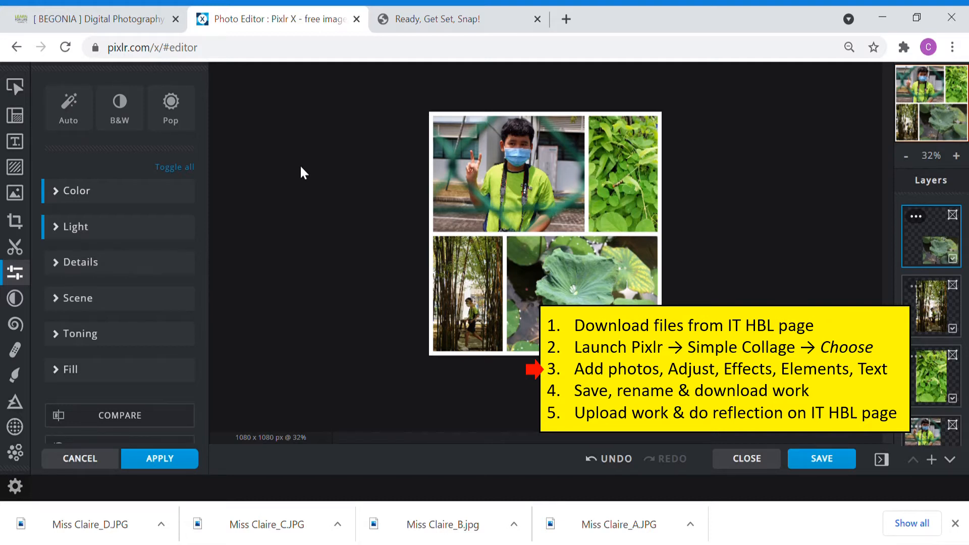
- Give the upper-left photo of the boy the Reddish effect from the Colors set at an intensity of 62
click(16, 300)
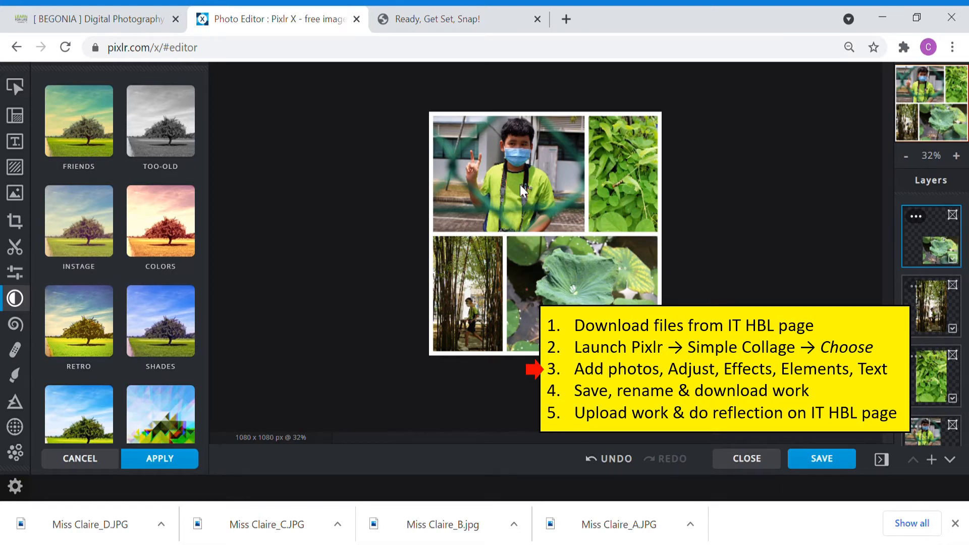
scroll(935, 379, down, 1)
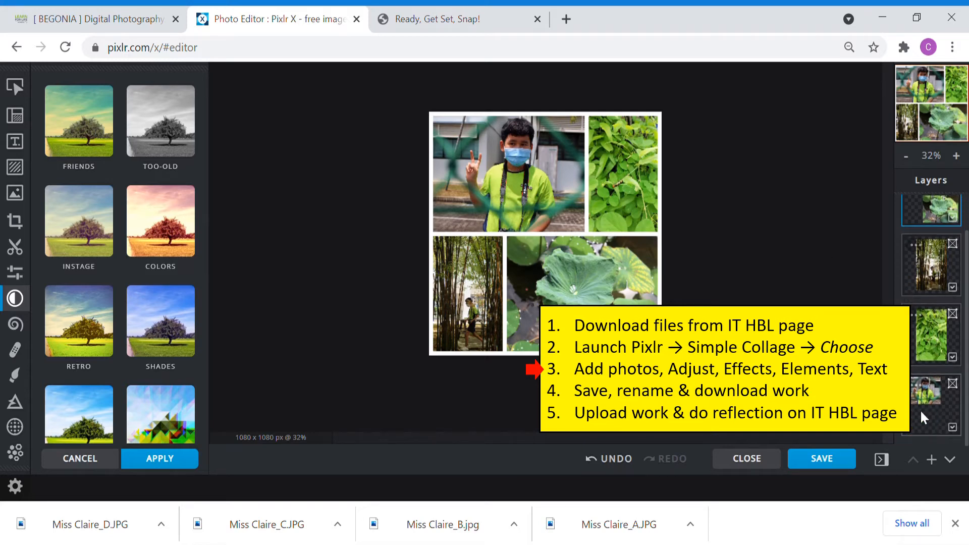
click(928, 420)
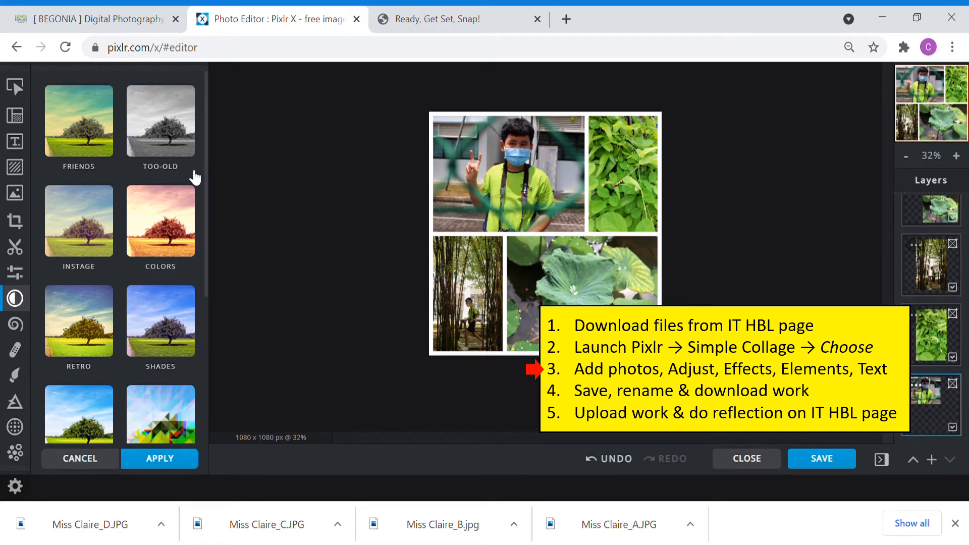
click(160, 223)
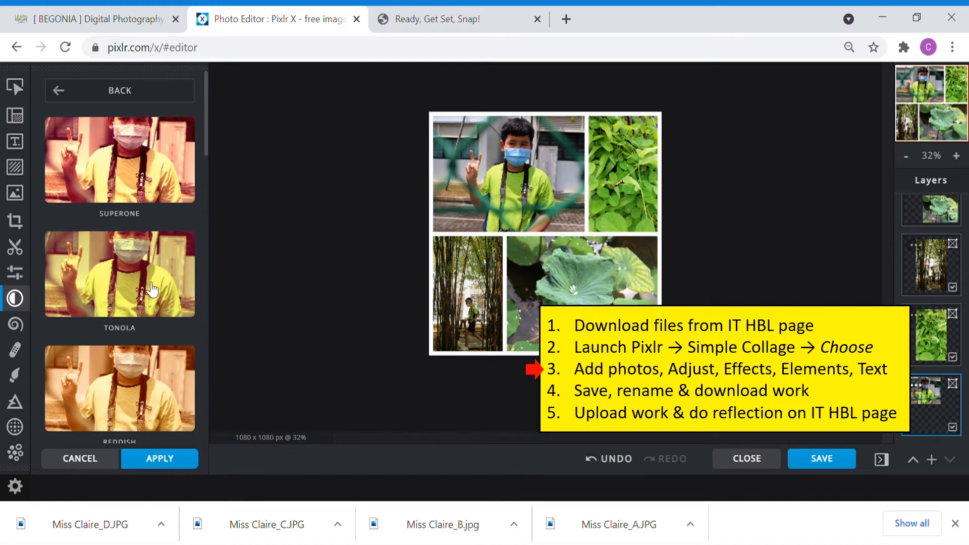
scroll(151, 318, down, 1)
click(120, 305)
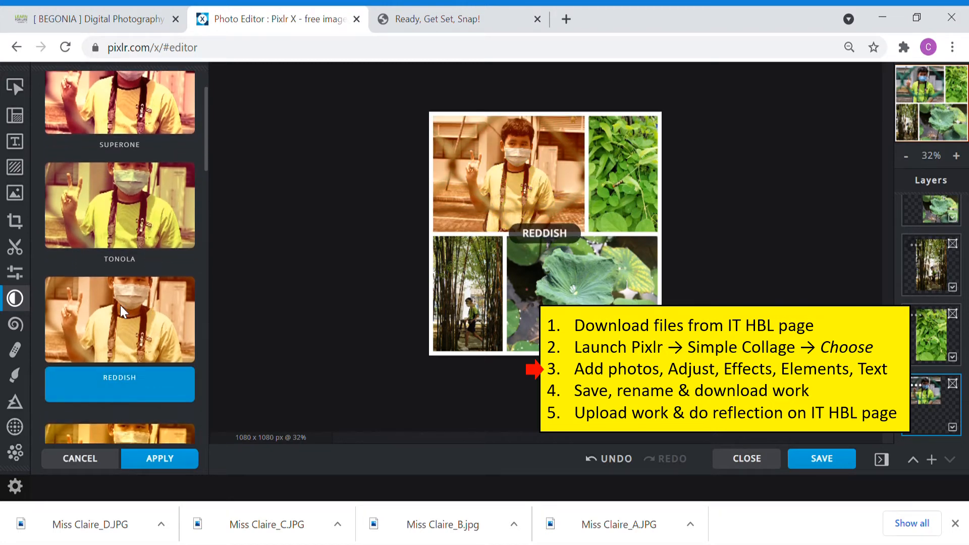
scroll(139, 339, down, 1)
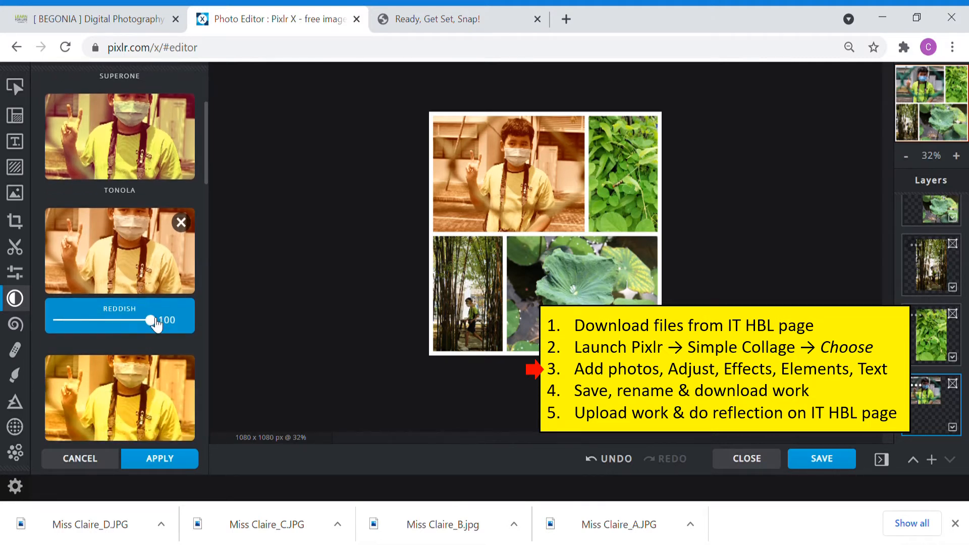
drag(156, 325, 121, 326)
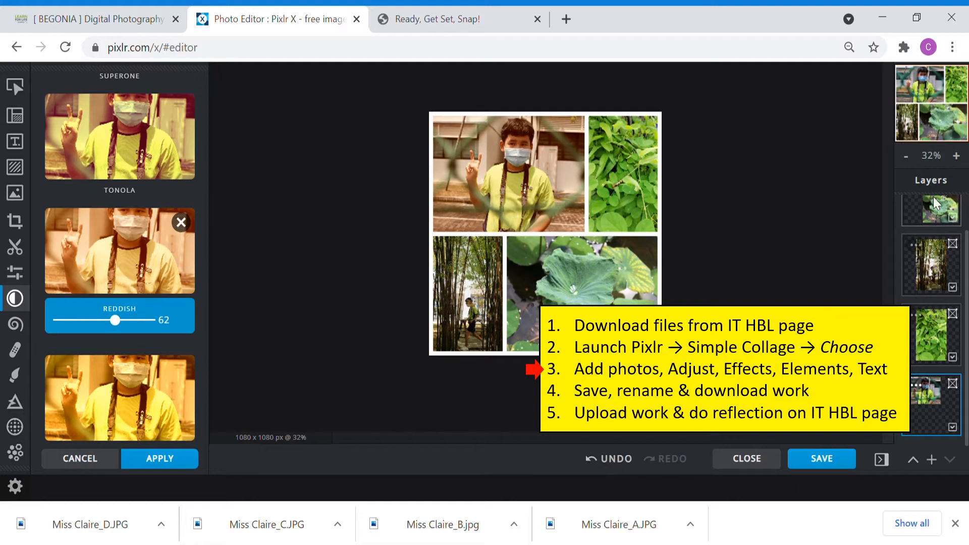
- Give the lotus leaf photo the Reddish effect at an intensity of 82
scroll(924, 215, up, 2)
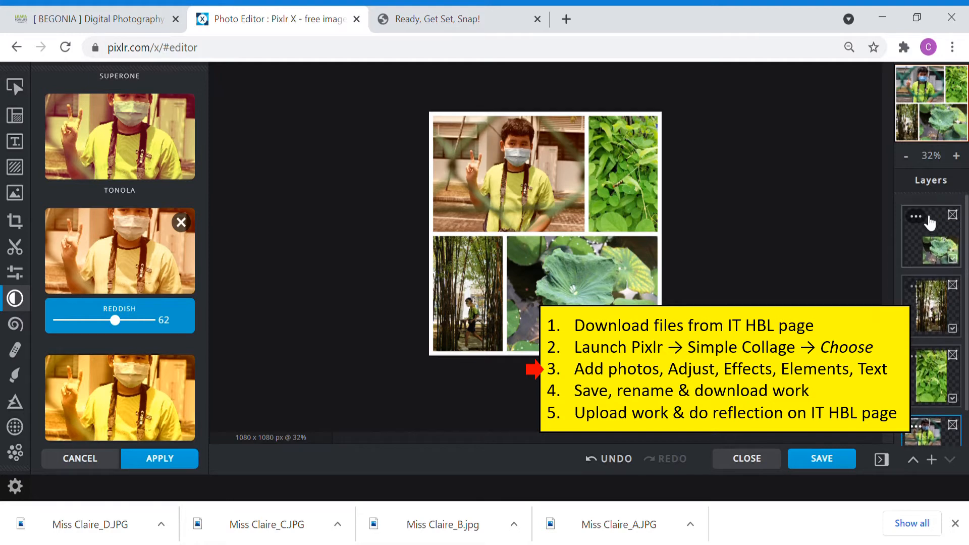
click(938, 244)
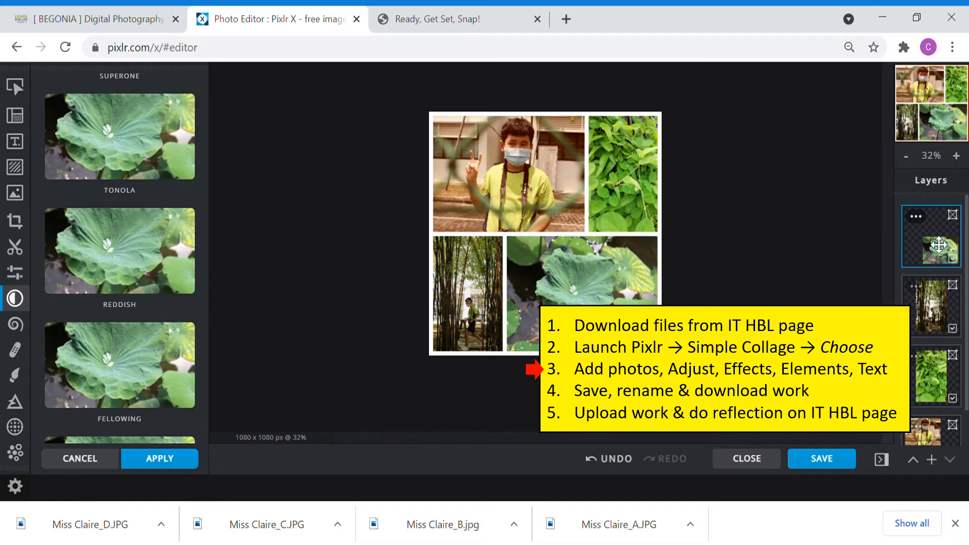
click(140, 277)
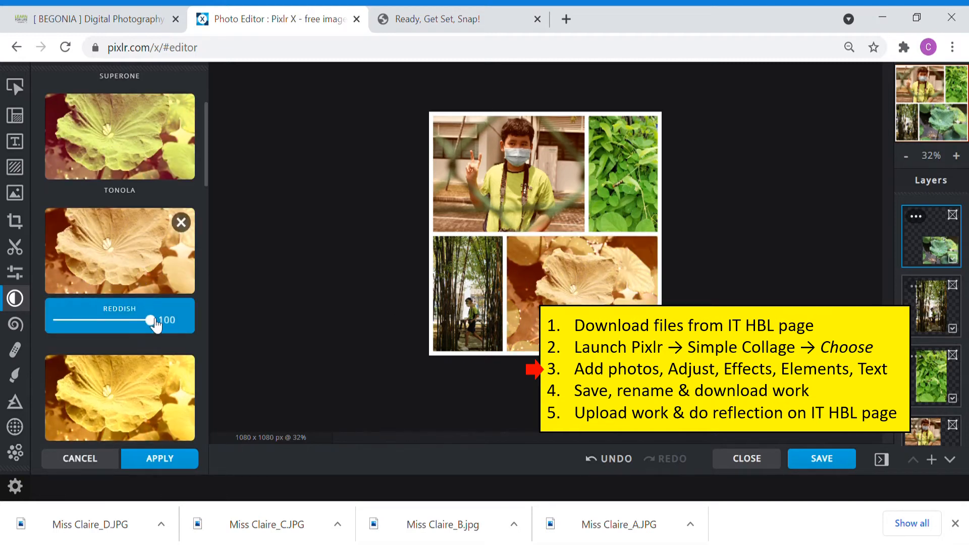
mouse_move(156, 326)
mouse_down()
mouse_move(127, 328)
mouse_move(139, 327)
mouse_up()
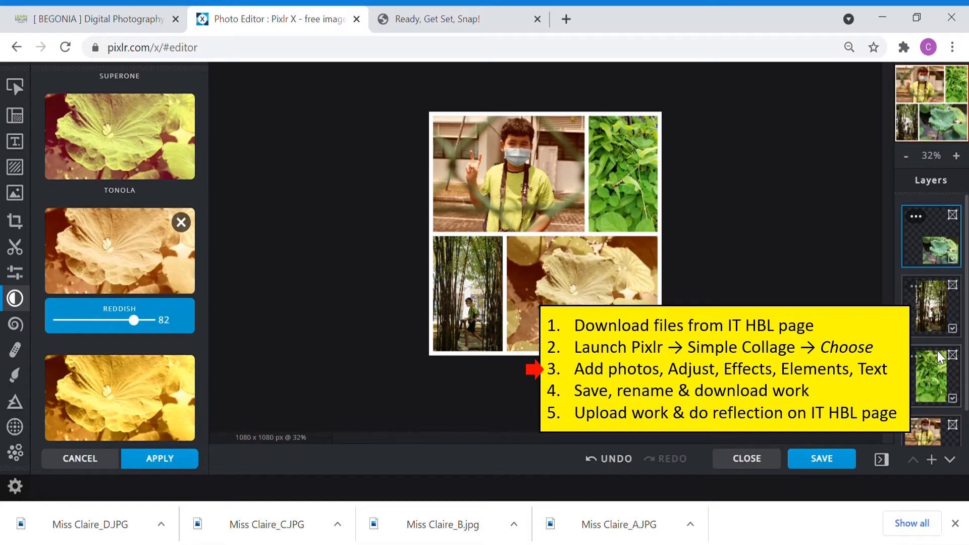
- Give the green leaves photo the Tonola effect at an intensity of 100
click(912, 363)
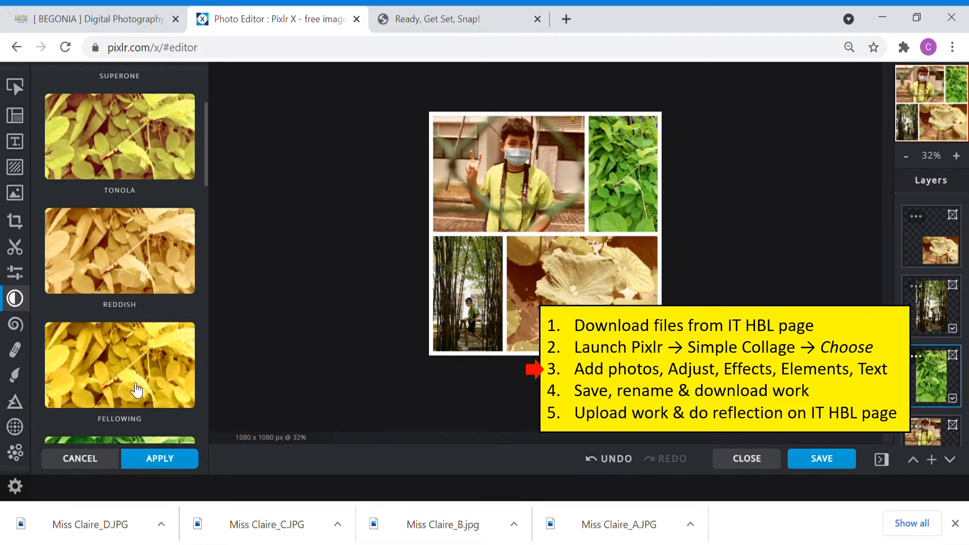
click(159, 176)
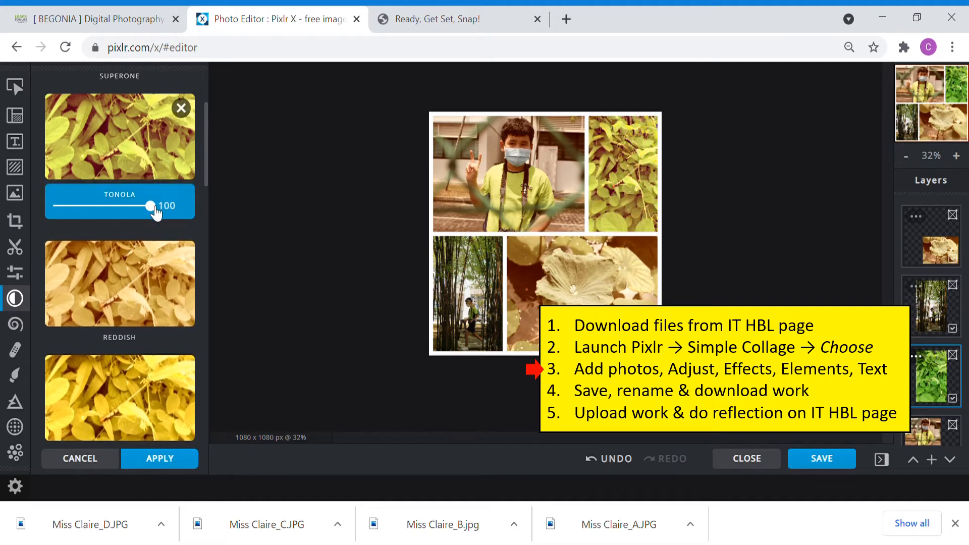
scroll(161, 211, up, 3)
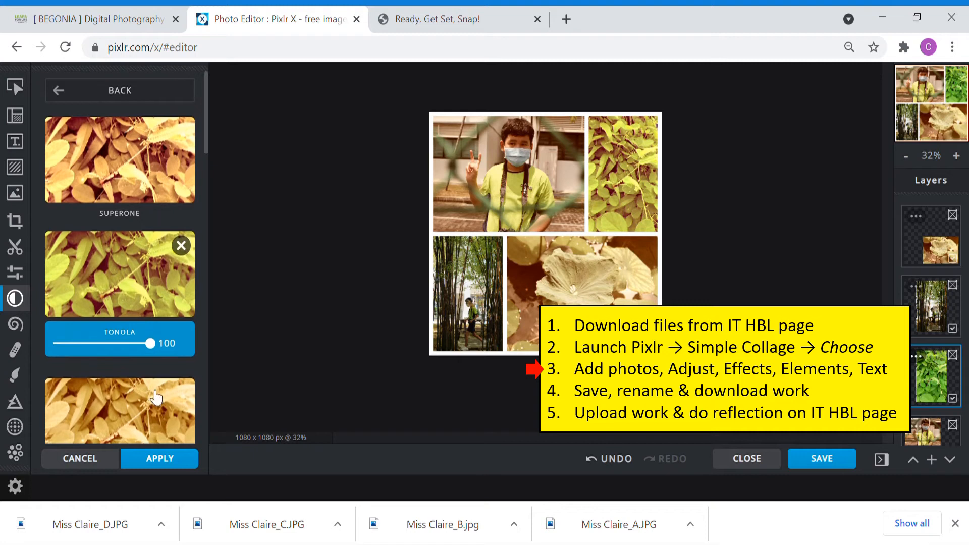
- Try the Tonola effect on the bamboo photo, replacing it with the Grassland effect at an intensity of 65
click(928, 313)
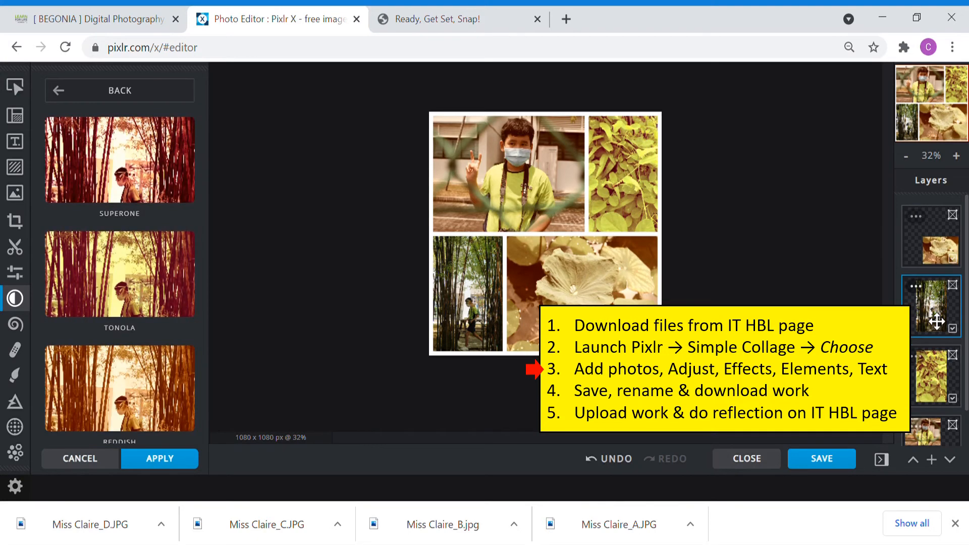
click(117, 302)
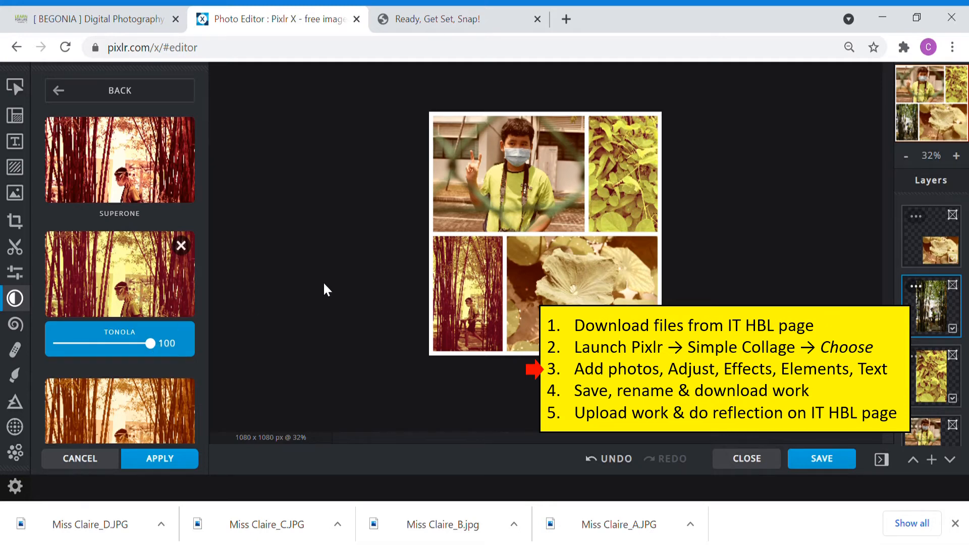
scroll(173, 288, down, 6)
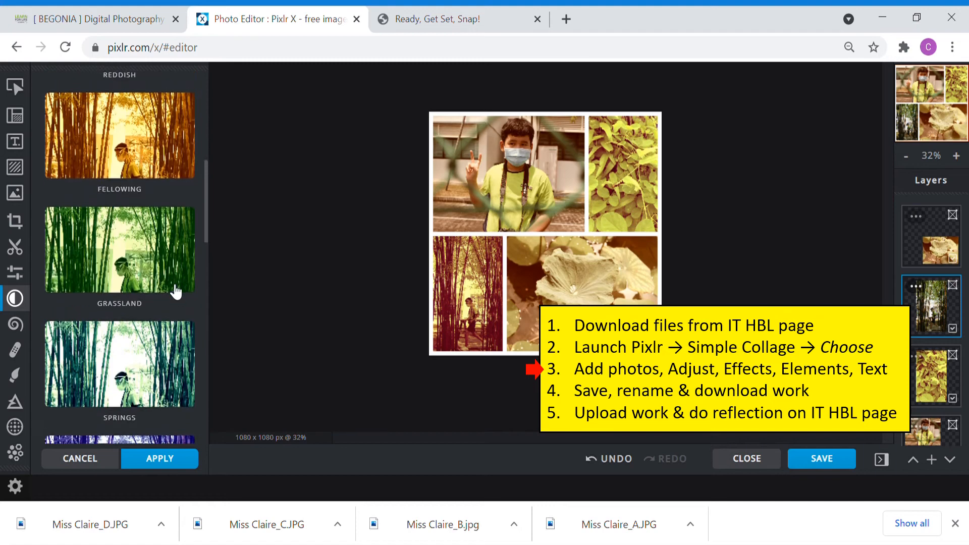
click(175, 291)
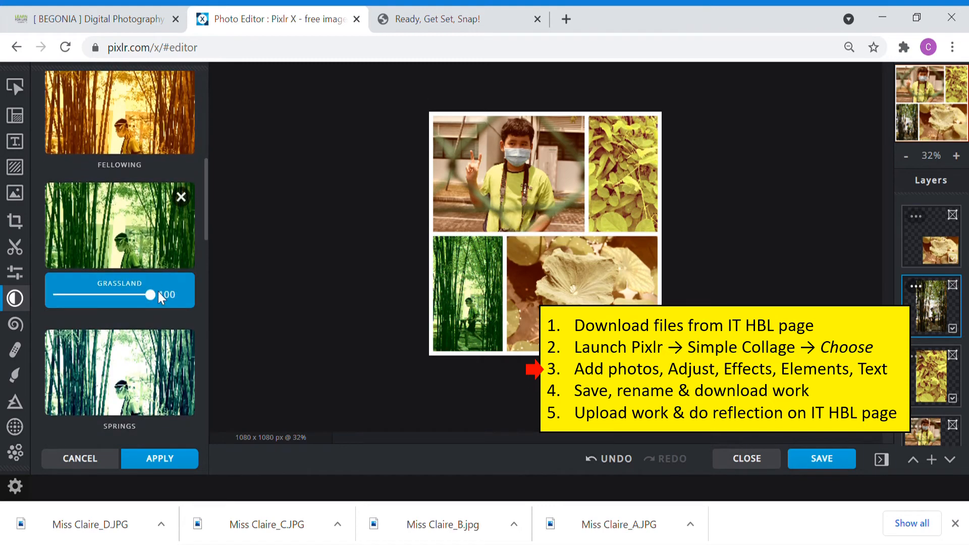
drag(150, 295, 125, 304)
scroll(325, 273, up, 3)
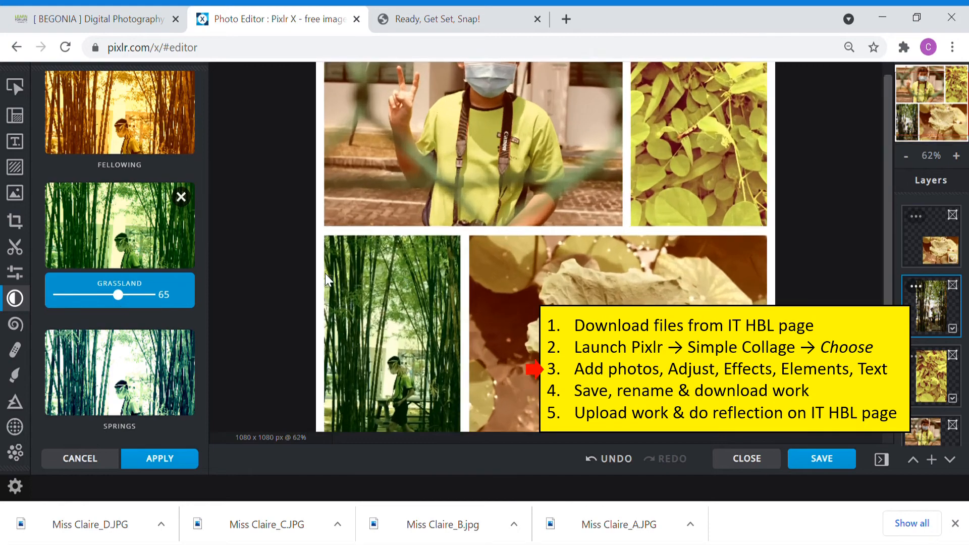
scroll(325, 274, down, 2)
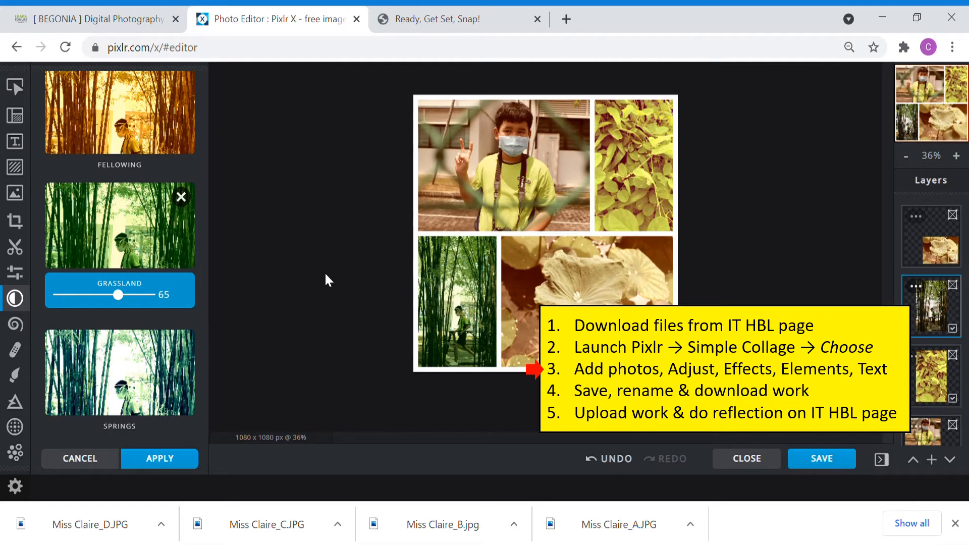
- Add the Abstract Elements border with yellow and turquoise horizontal lines and move its layer above all the photo layers
click(23, 169)
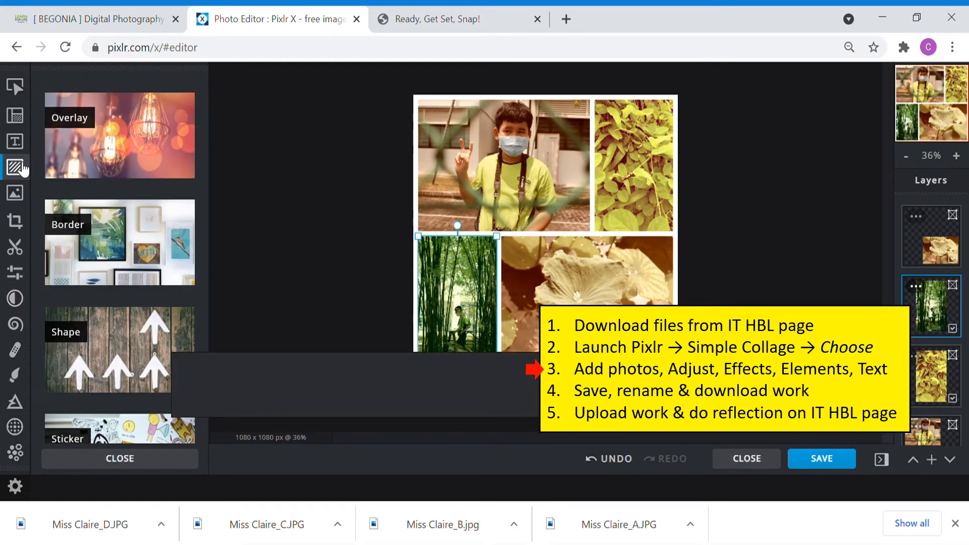
click(106, 146)
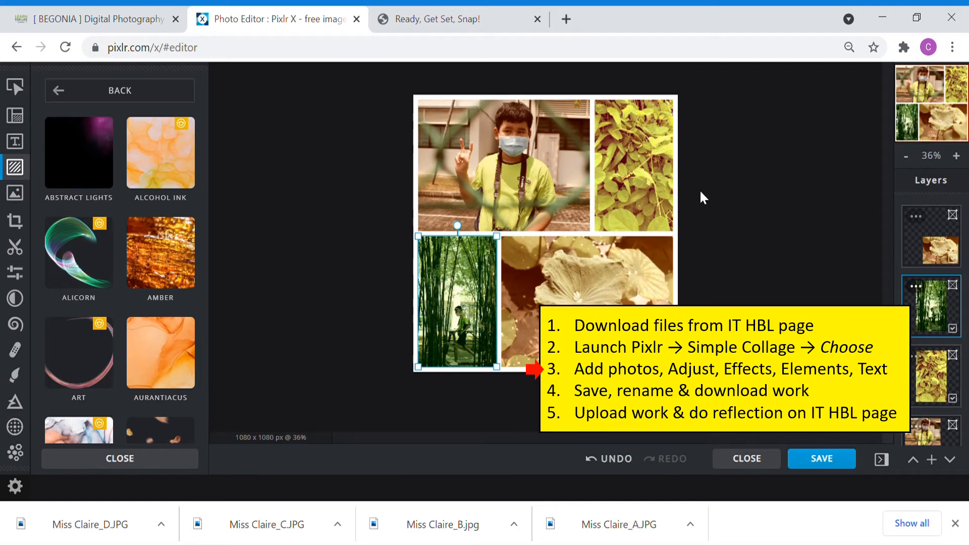
click(58, 90)
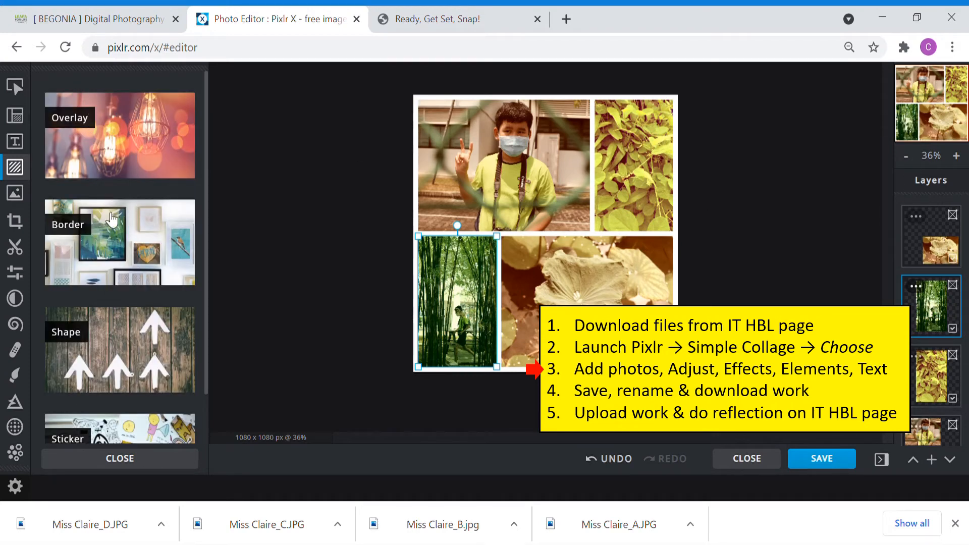
scroll(91, 246, down, 1)
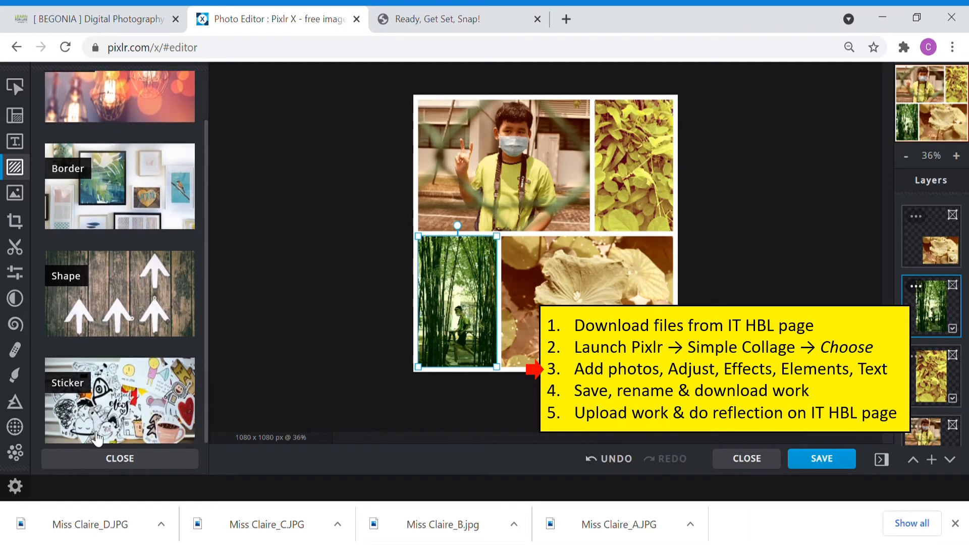
click(107, 210)
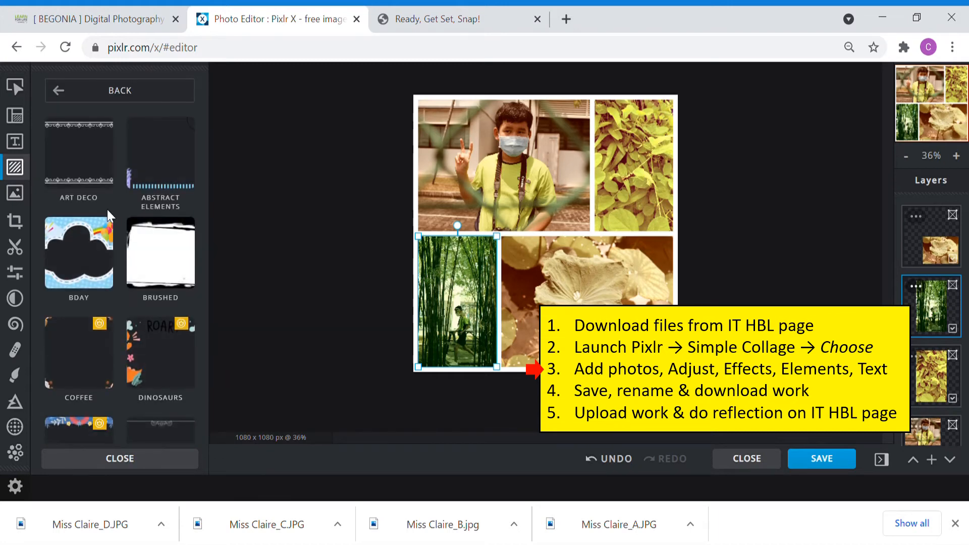
click(161, 162)
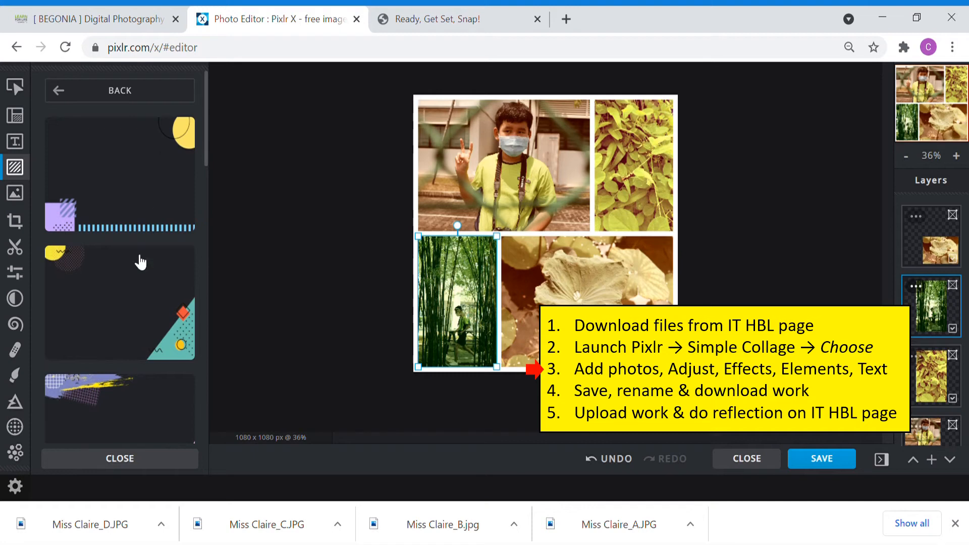
scroll(142, 291, down, 5)
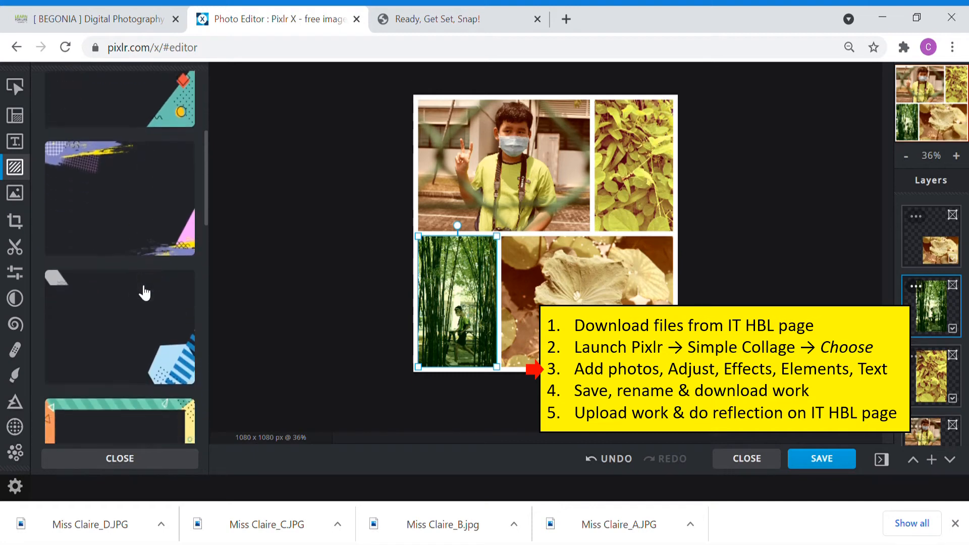
scroll(142, 292, down, 5)
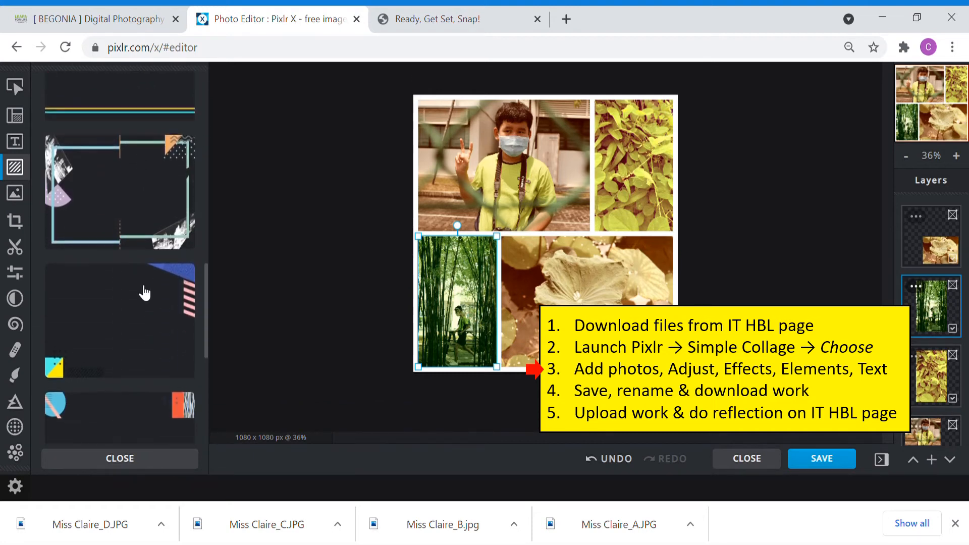
scroll(143, 291, up, 4)
click(118, 322)
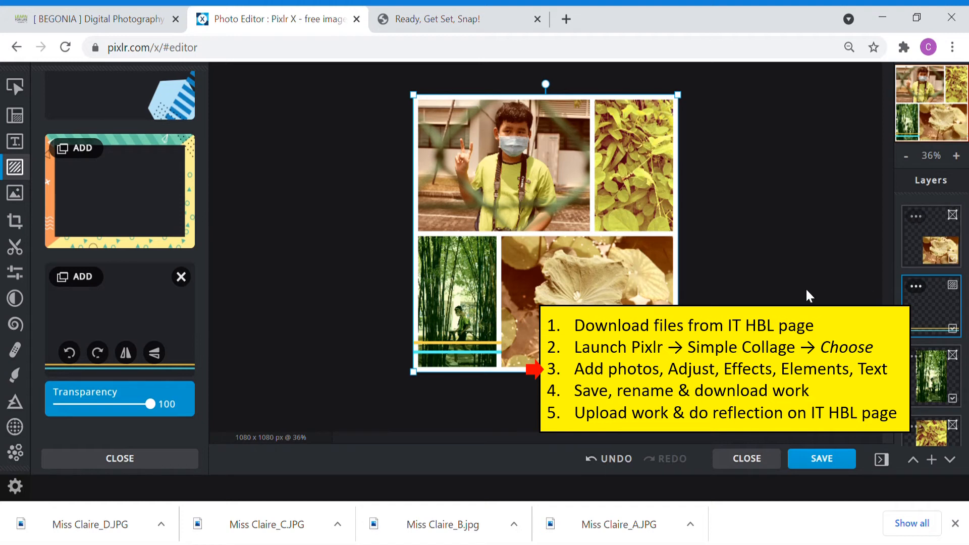
drag(936, 321, 936, 244)
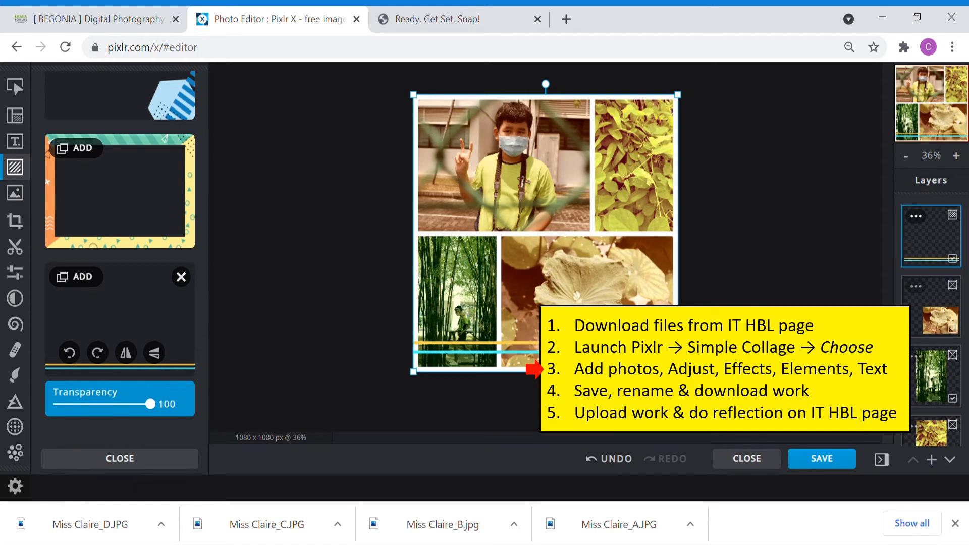
drag(929, 281, 930, 247)
- Add a new text element to the collage reading "Hello Spring!"
click(16, 141)
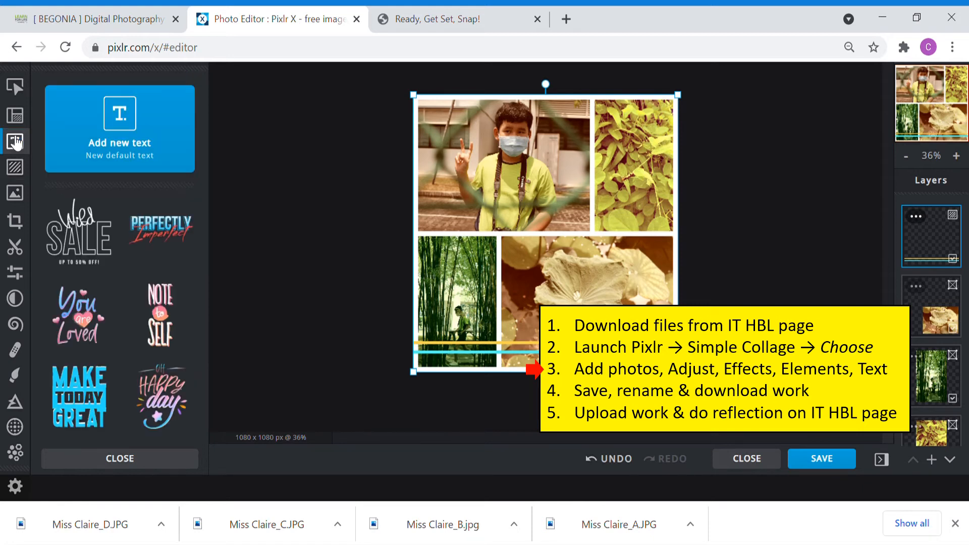
click(169, 128)
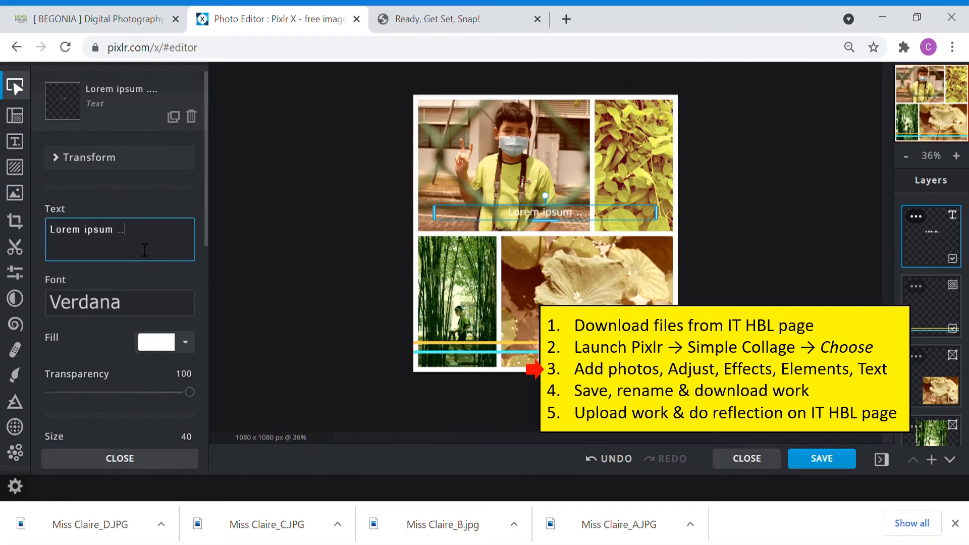
drag(144, 249, 29, 235)
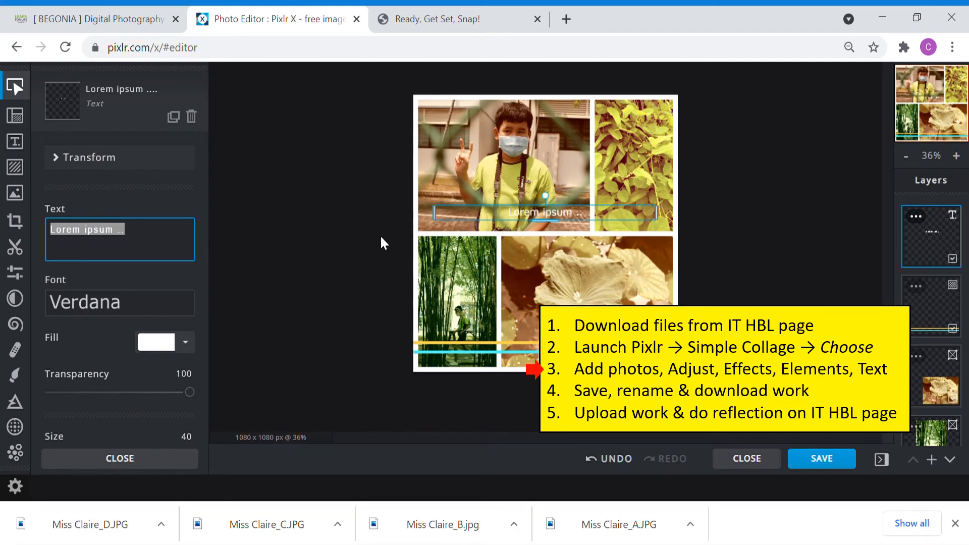
text(Hello Sp)
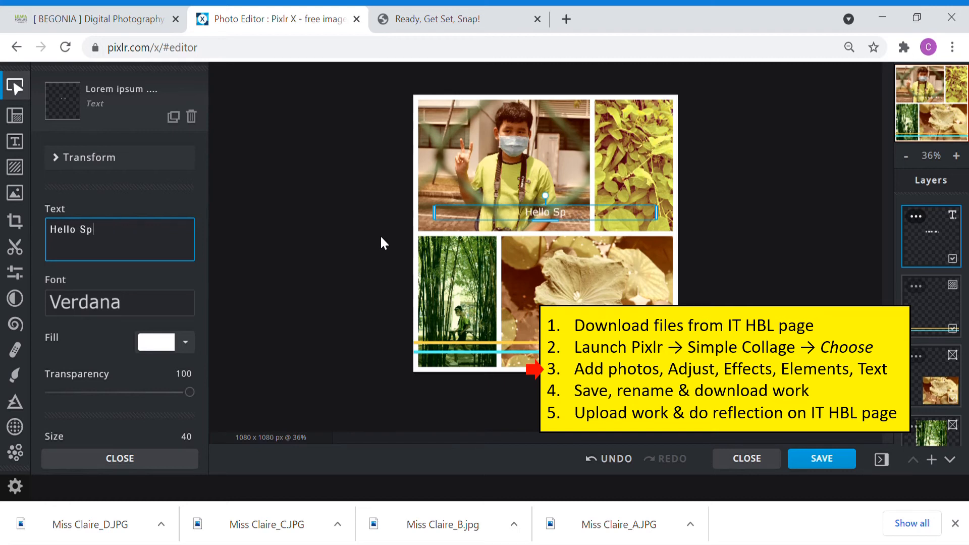
text(ring!)
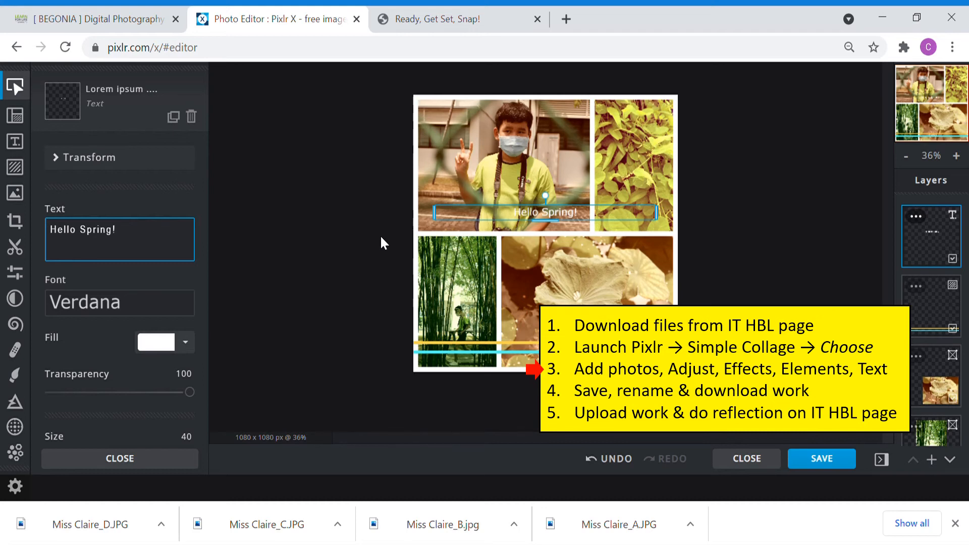
- Browse the font list and set the "Hello Spring!" text to the Bebasneue font
click(134, 307)
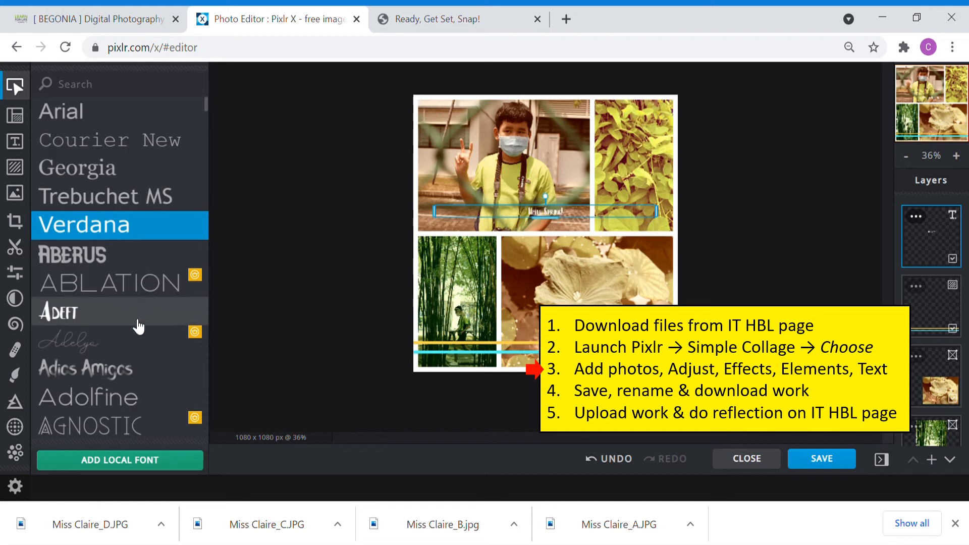
scroll(134, 331, down, 5)
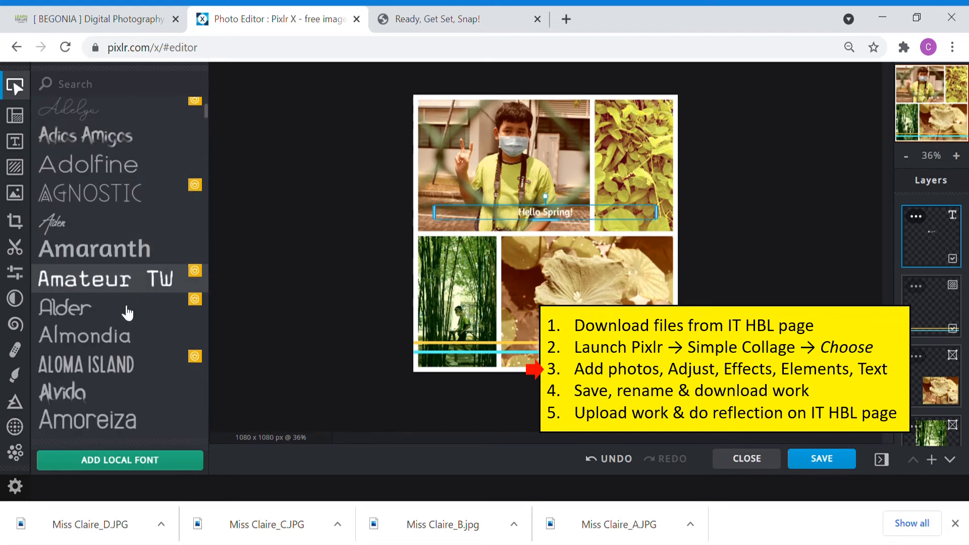
scroll(131, 341, down, 6)
scroll(132, 342, down, 6)
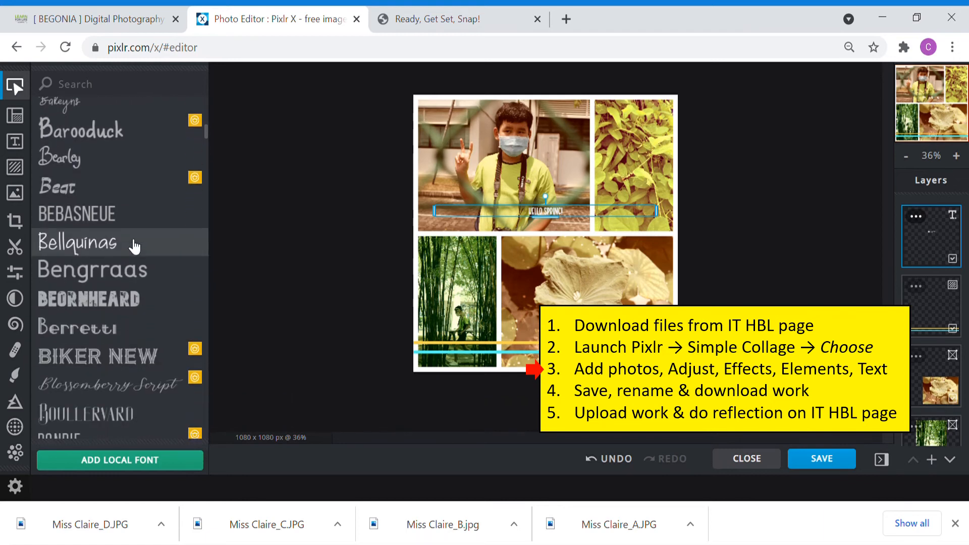
click(111, 214)
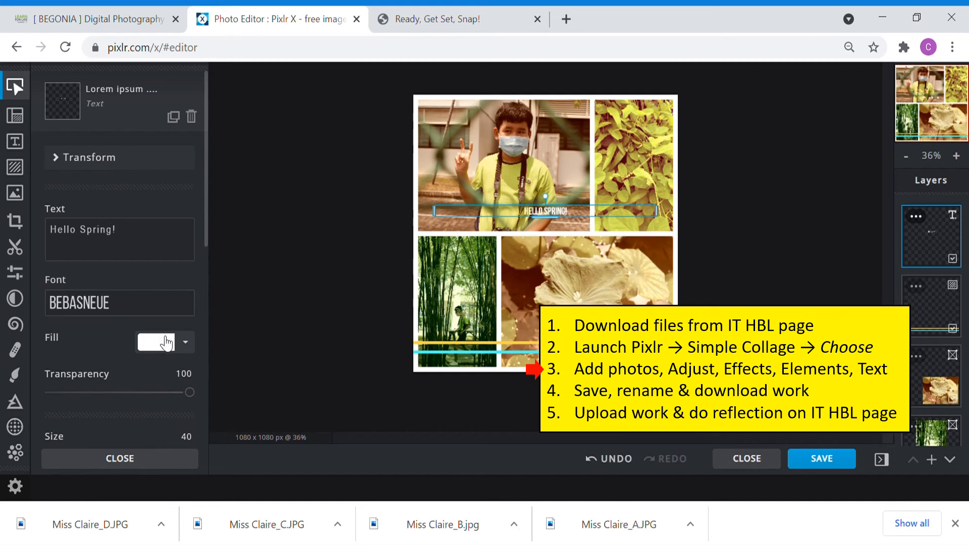
- Enlarge the "Hello Spring!" text to size 70
scroll(138, 345, down, 4)
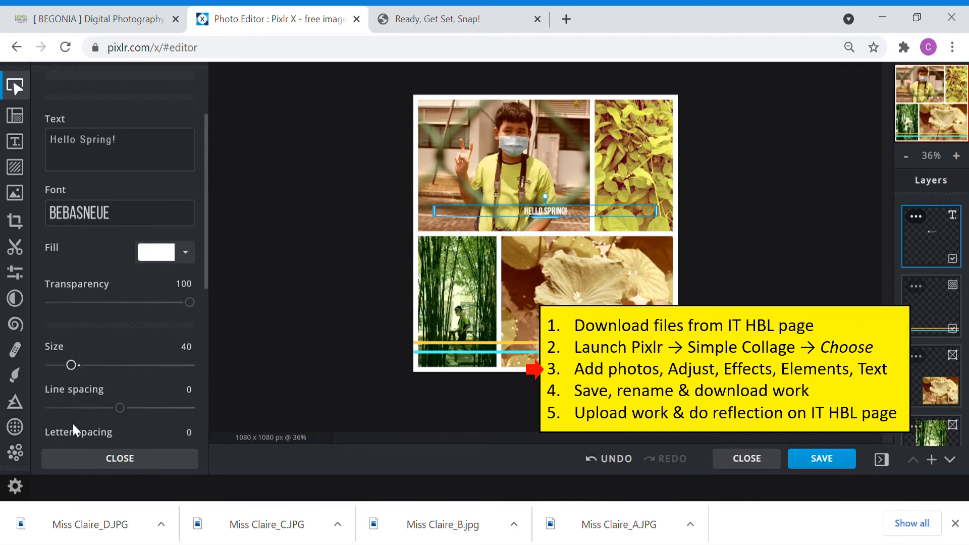
scroll(72, 423, down, 3)
drag(71, 259, 88, 259)
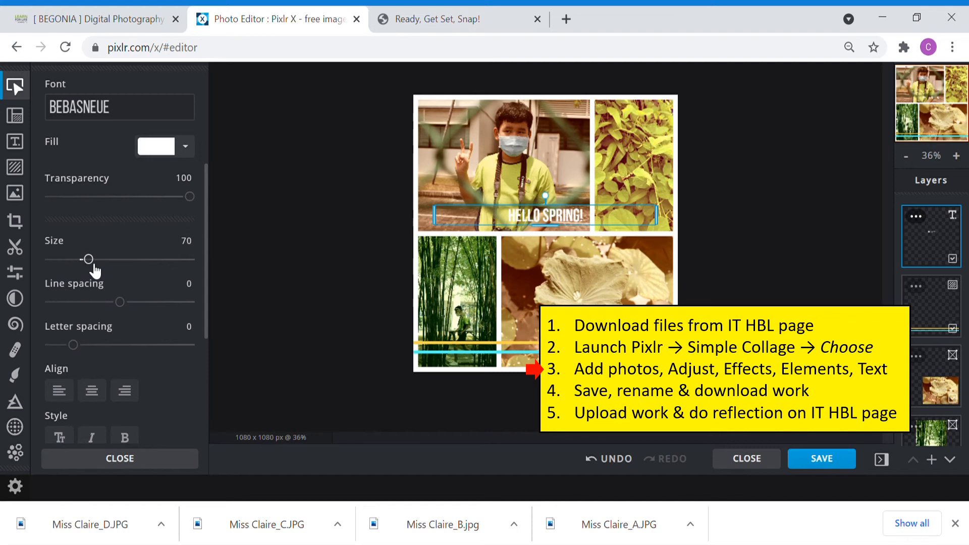
- Change the fill colour of the "Hello Spring!" text to a golden yellow, about #F2CA04
click(172, 148)
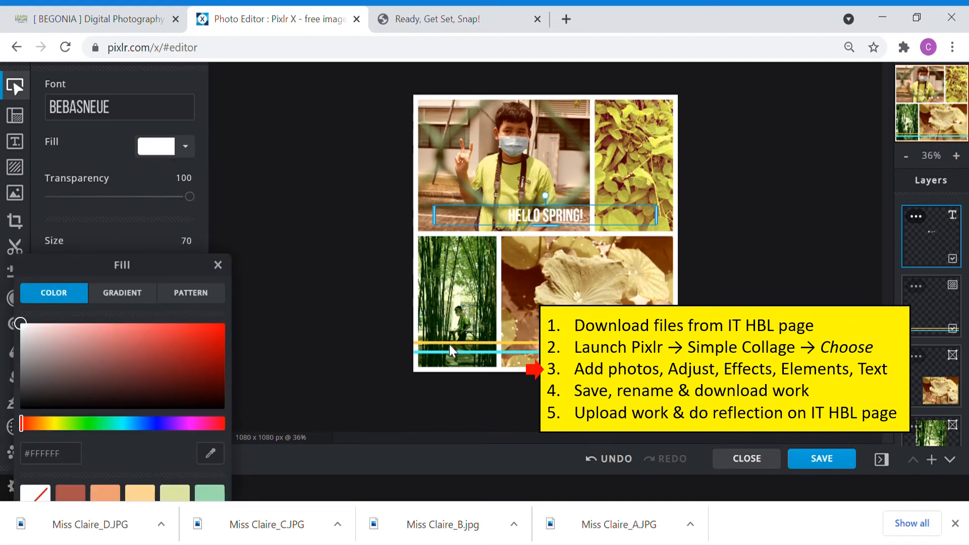
drag(63, 429, 50, 429)
click(171, 343)
drag(170, 343, 222, 328)
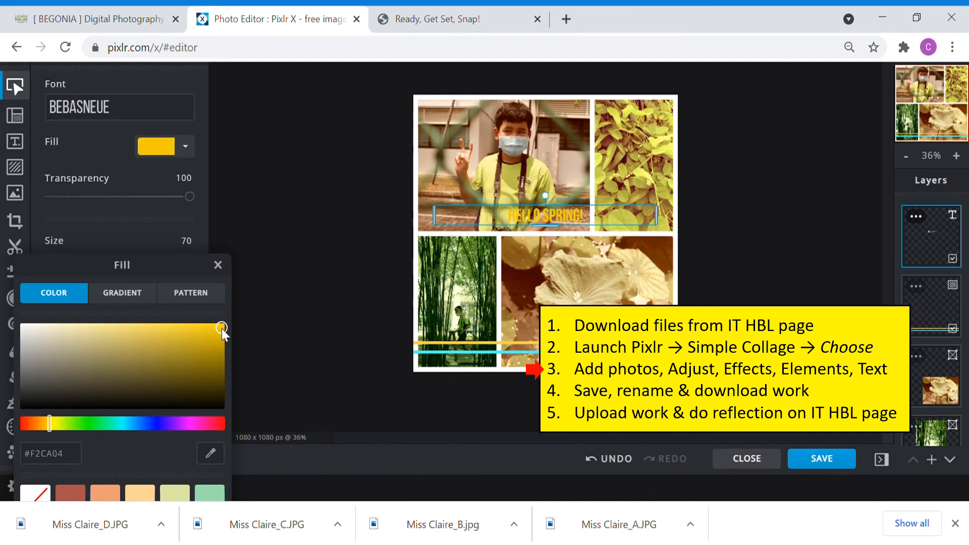
click(218, 265)
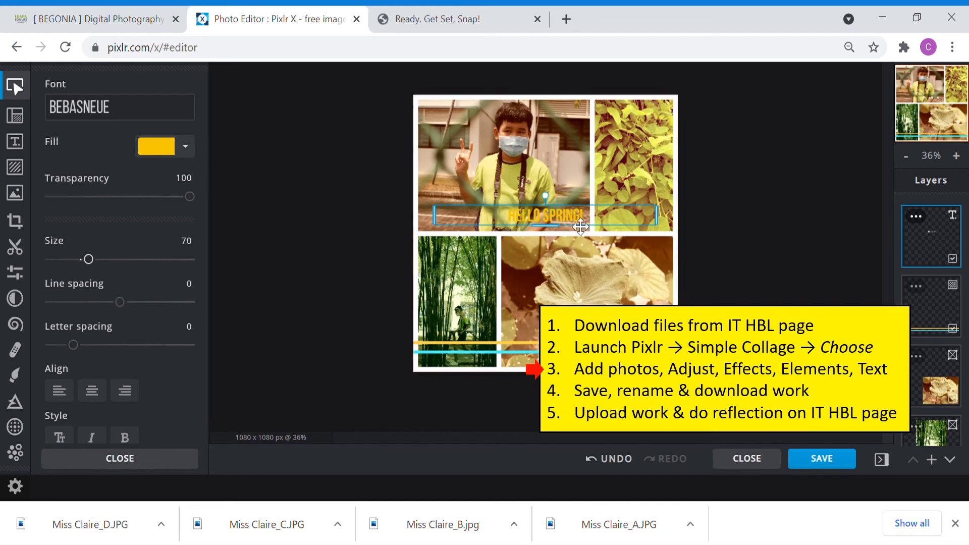
- Turn on the background behind the "Hello Spring!" text
scroll(127, 260, down, 5)
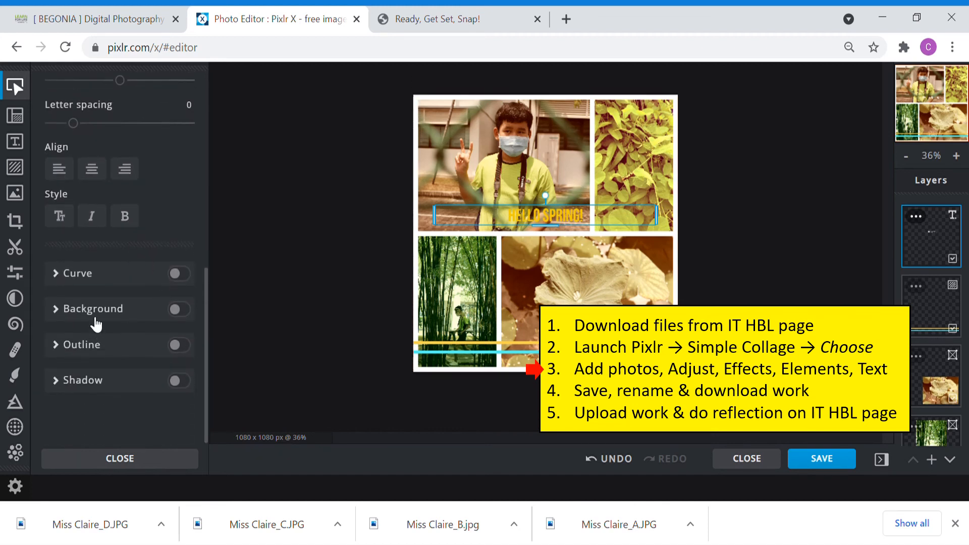
click(185, 317)
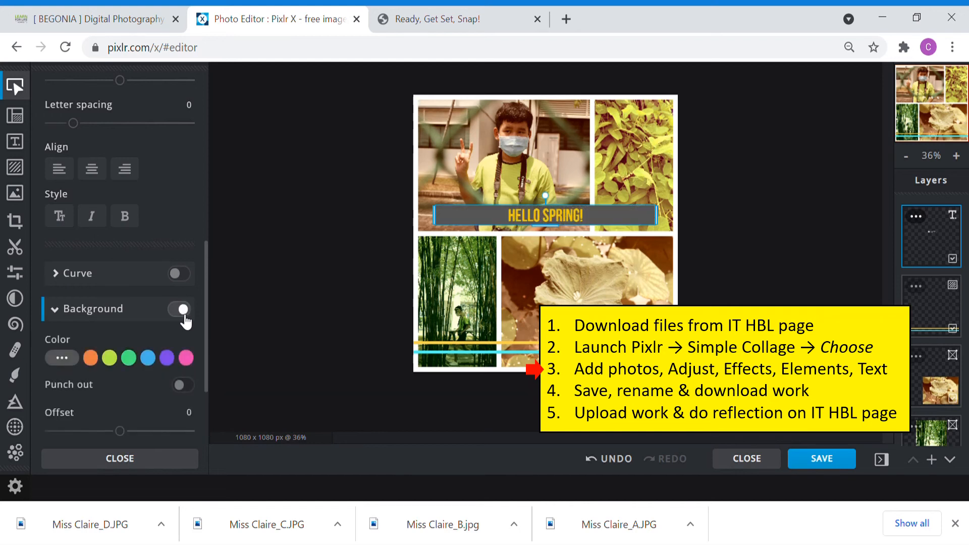
- Set the background colour behind the "Hello Spring!" text to white, #FFFFFF
scroll(153, 308, down, 1)
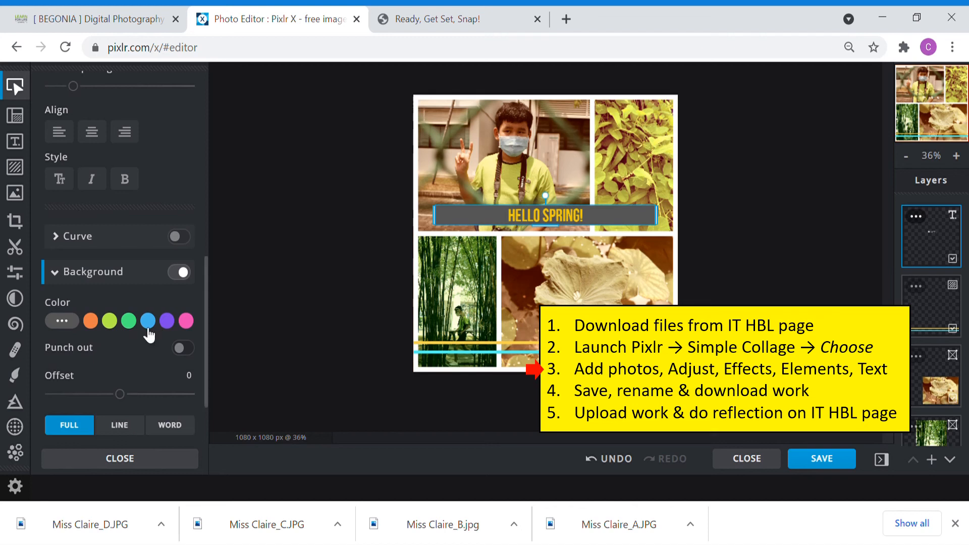
click(63, 326)
scroll(159, 333, down, 1)
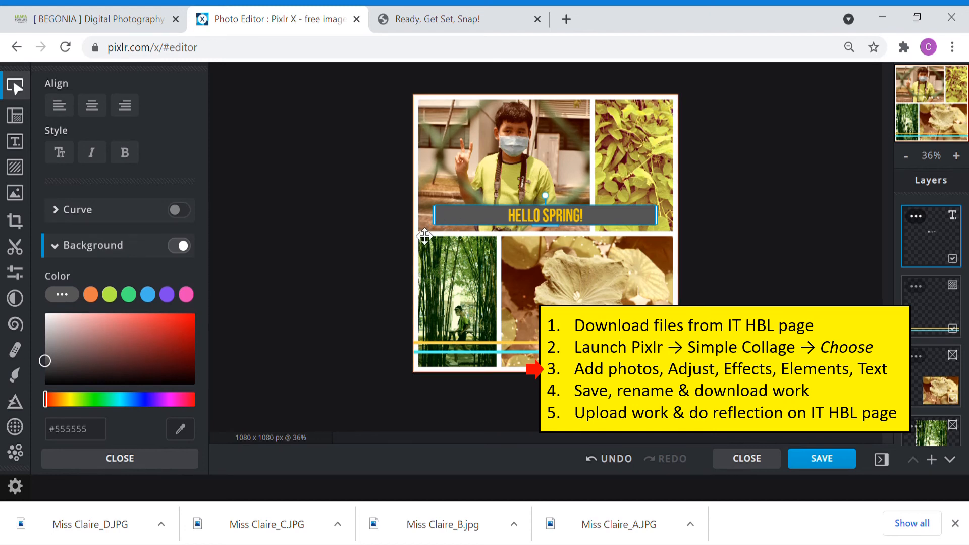
click(45, 314)
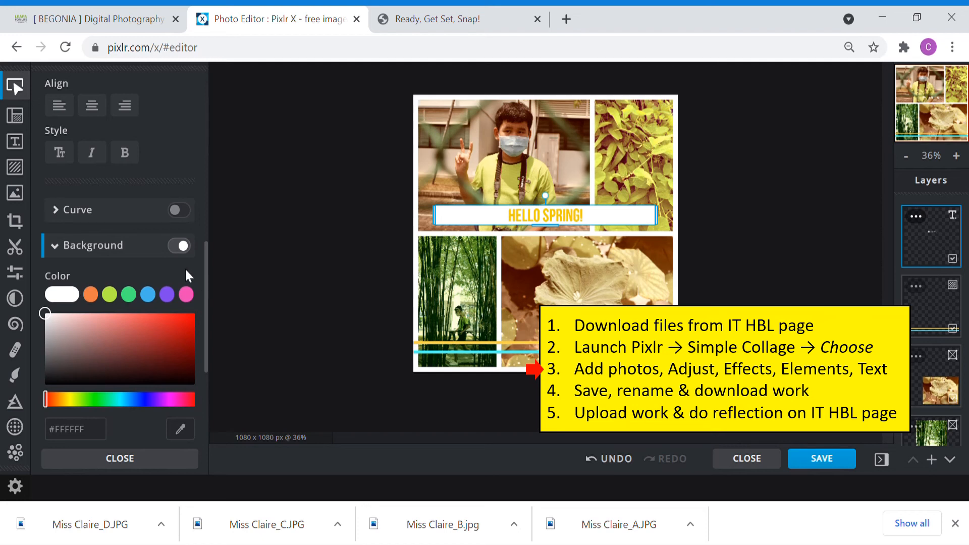
- Narrow the "Hello Spring!" text box to fit its words and place it along the lower edge of the yellow-green leaves photo
scroll(184, 273, up, 9)
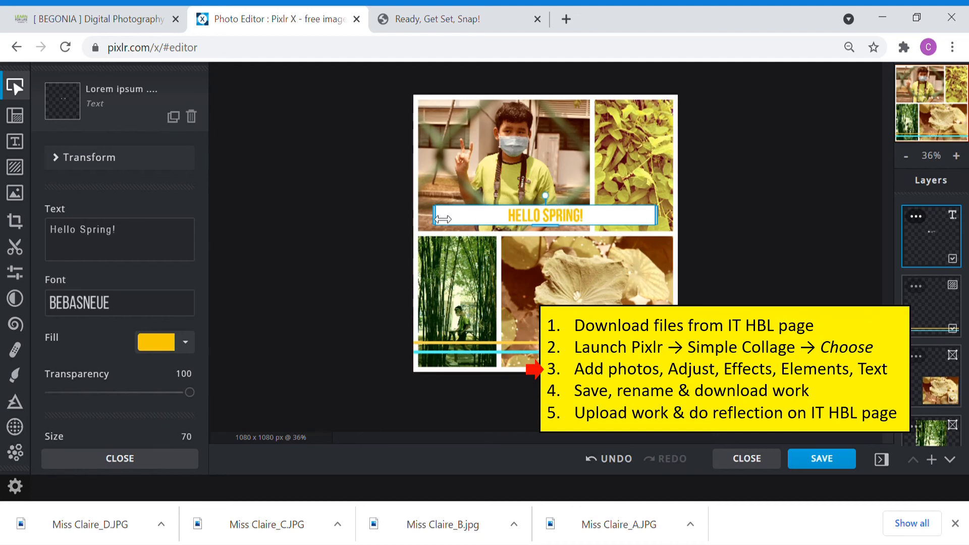
drag(443, 219, 622, 234)
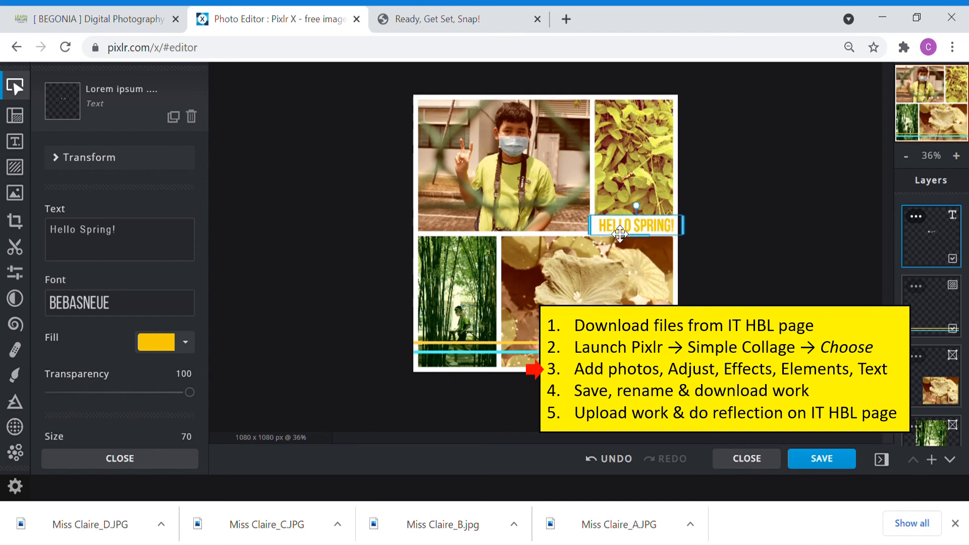
drag(695, 233, 687, 232)
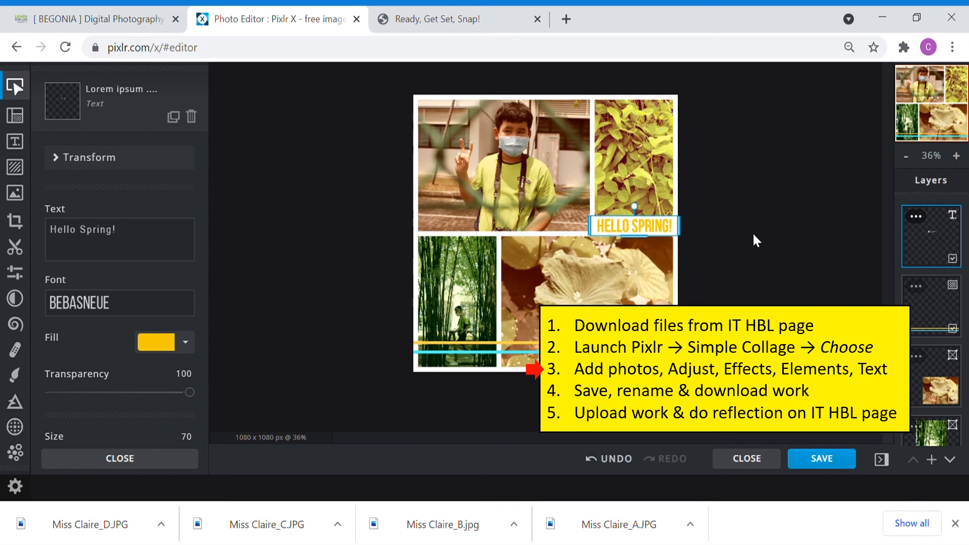
click(753, 235)
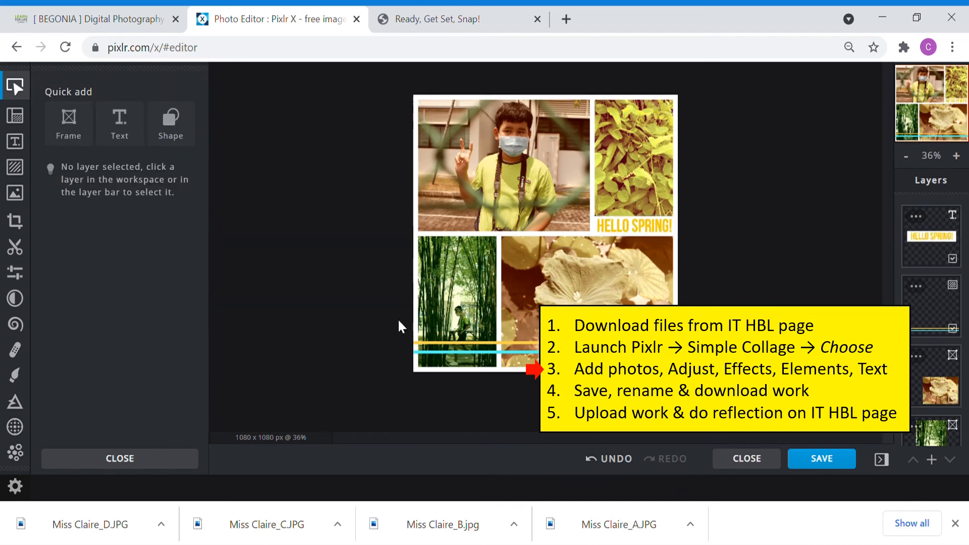
- Download the collage as a PNG file named with the teacher's name followed by "- Photo Collage"
click(821, 460)
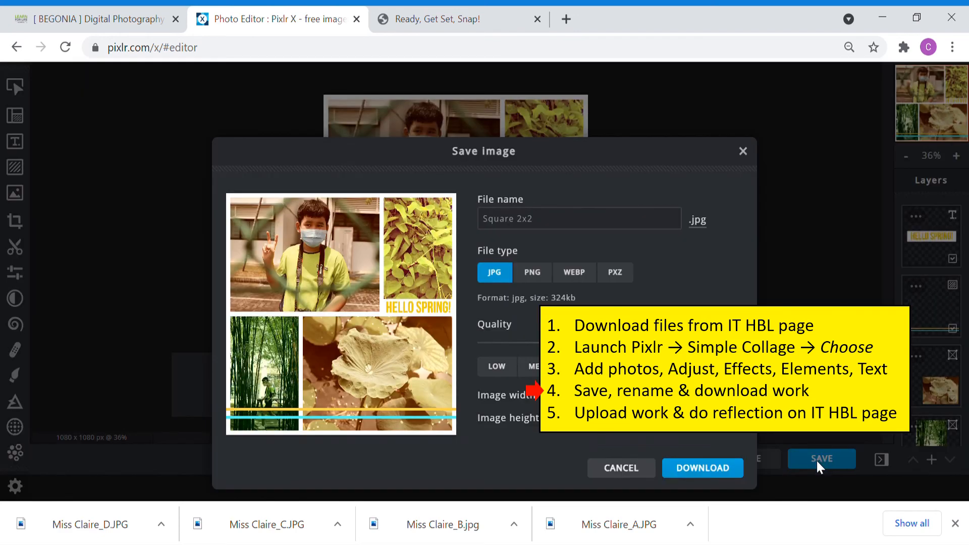
click(539, 279)
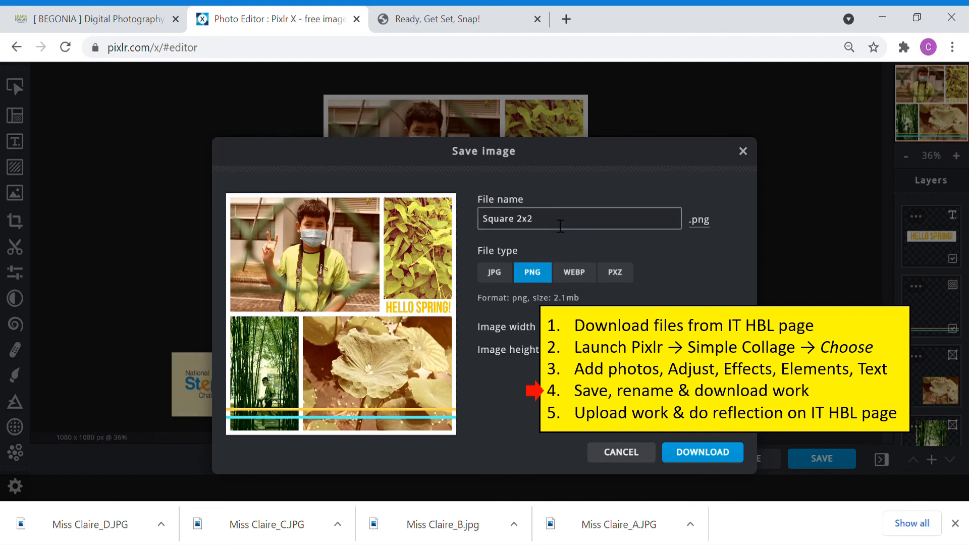
drag(560, 226, 488, 225)
text(Miss Claire - Photo Collage)
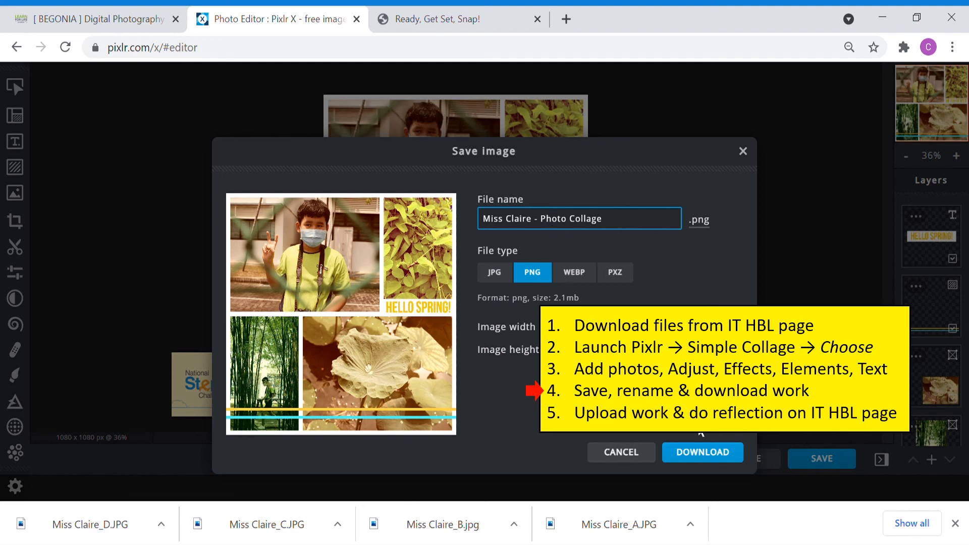
click(696, 456)
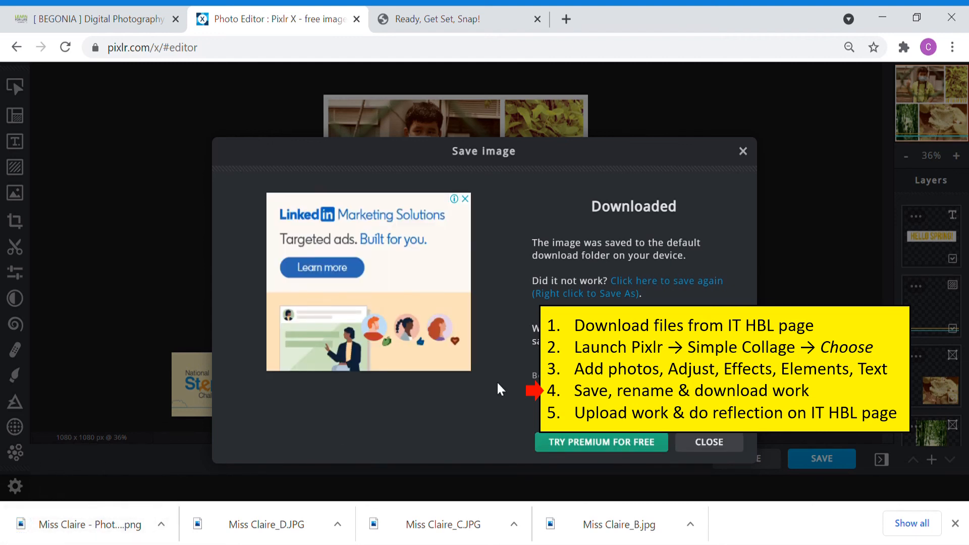
click(699, 447)
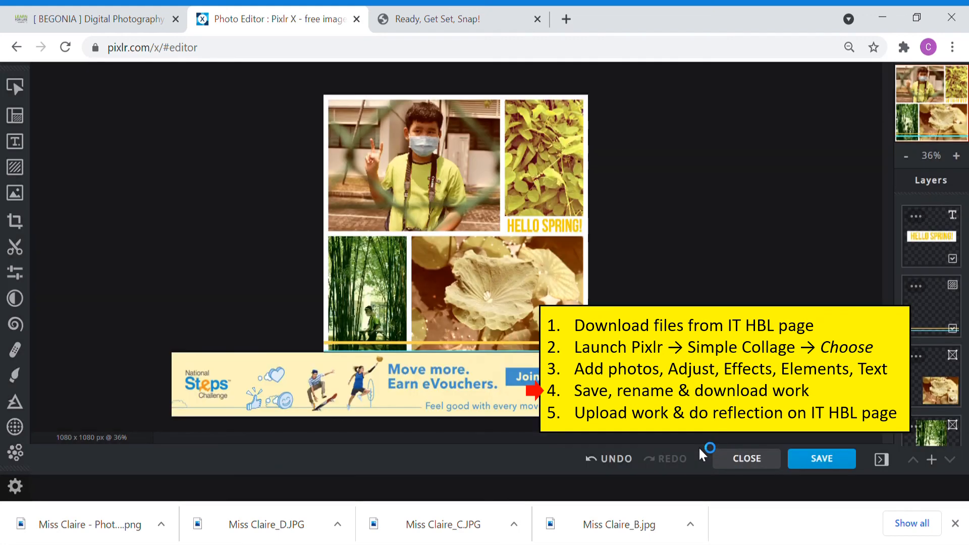
- Close the collage project, the Pixlr X page and the PDF instructions, returning to the course quiz page
click(747, 459)
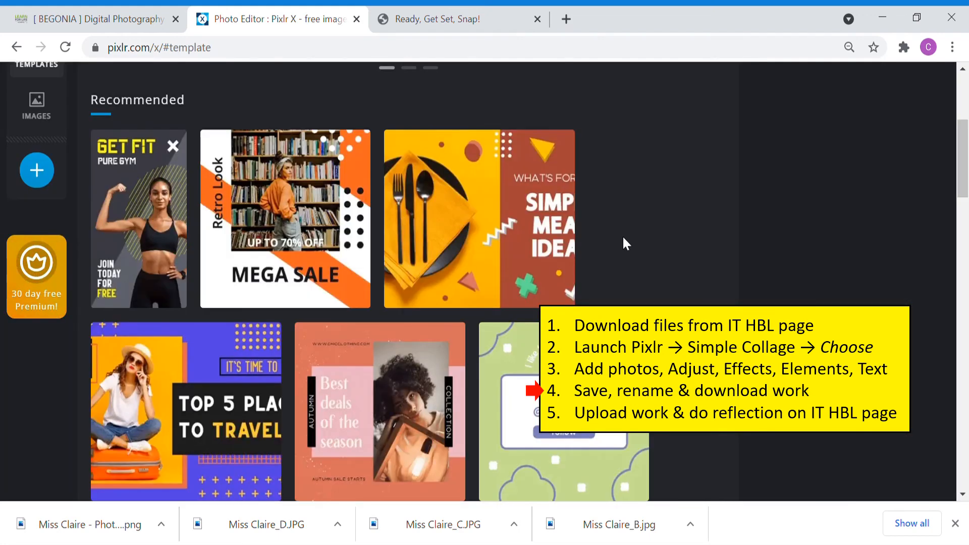
click(356, 20)
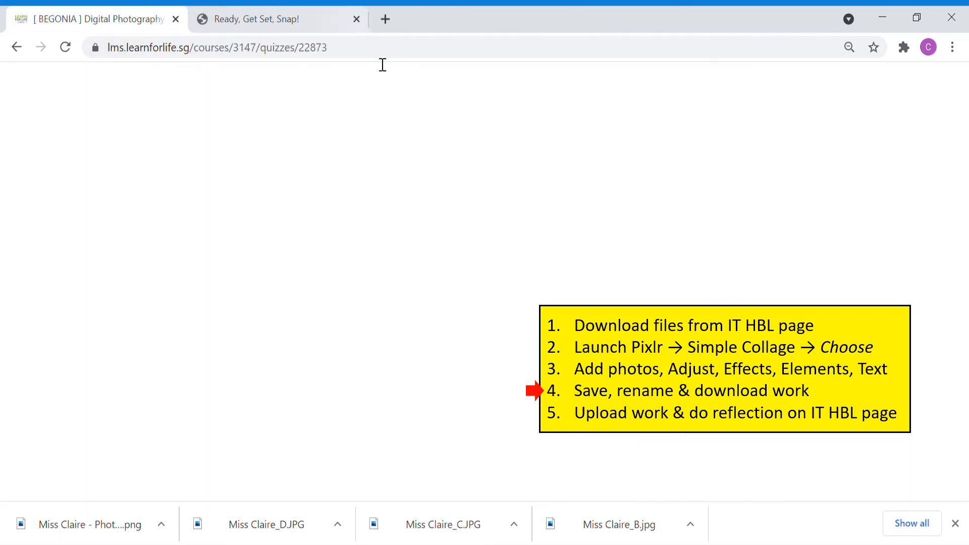
click(293, 19)
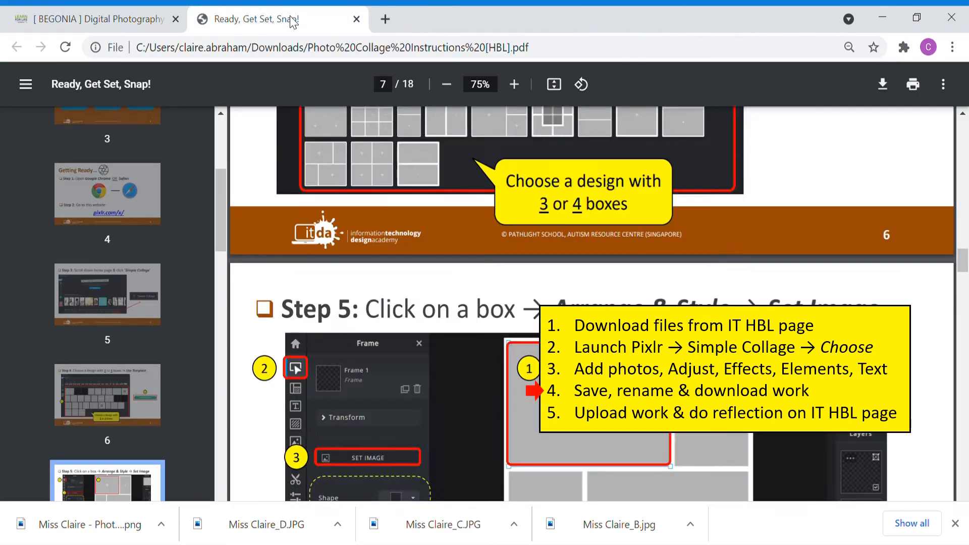
click(356, 19)
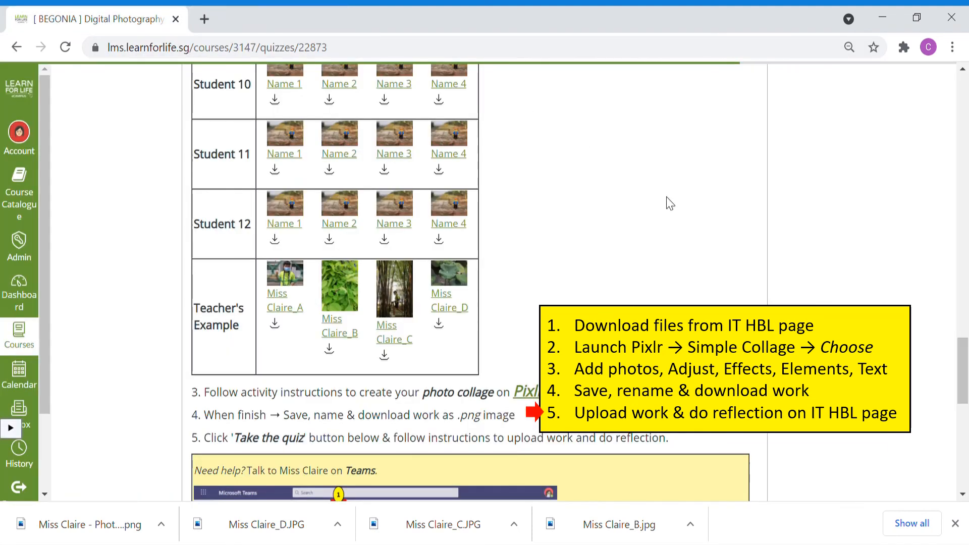
- Review the quiz page's instructions for saving the collage, uploading the work, doing the reflection and getting help on Teams
scroll(667, 224, down, 2)
scroll(665, 220, down, 2)
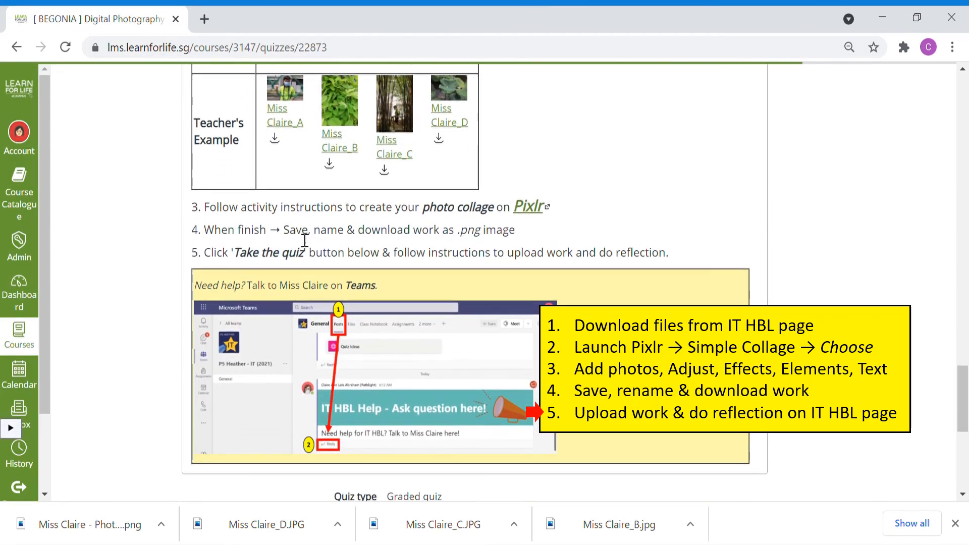
scroll(463, 283, down, 7)
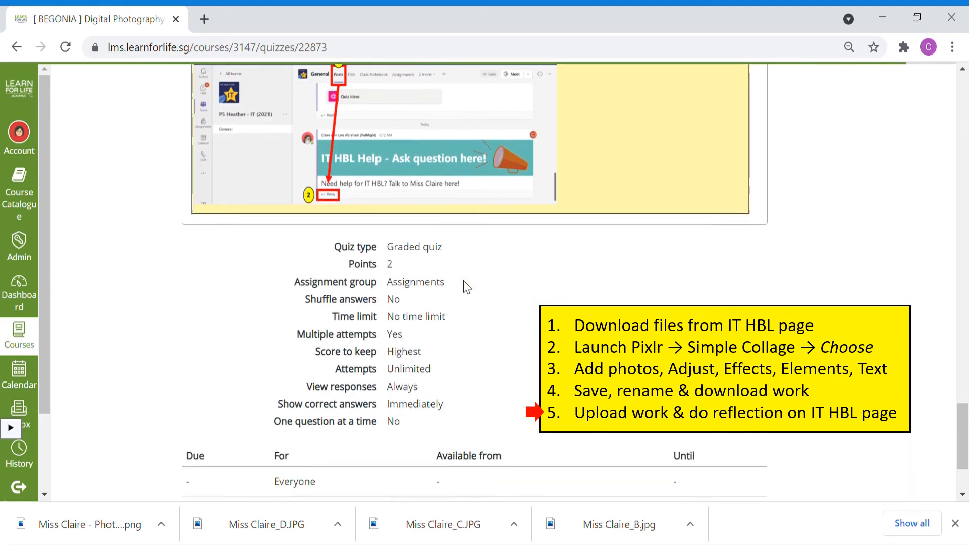
scroll(529, 222, up, 7)
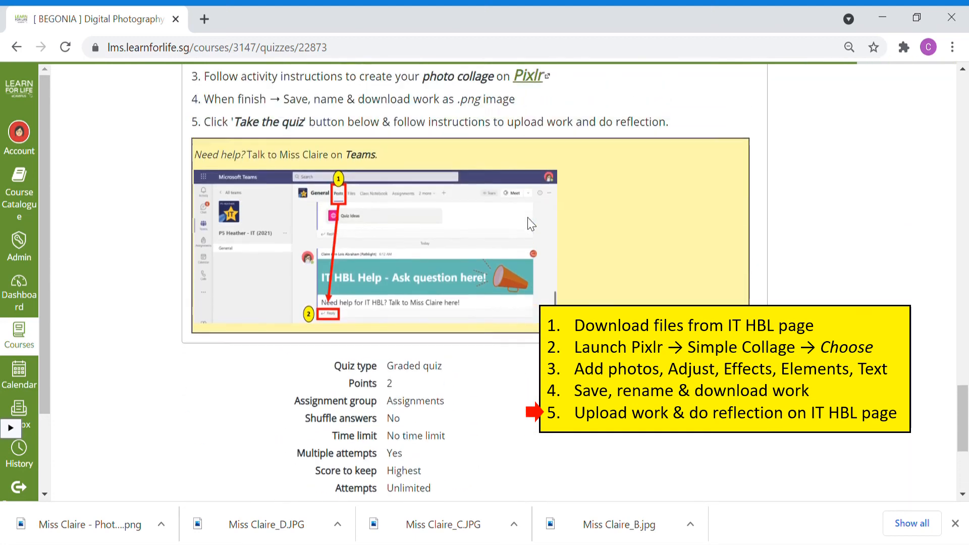
scroll(528, 220, up, 2)
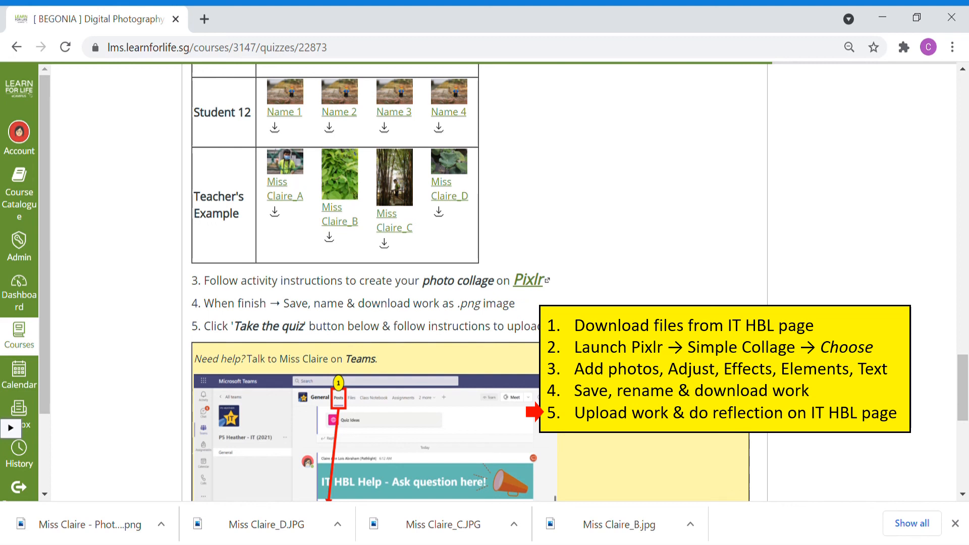
scroll(338, 309, down, 2)
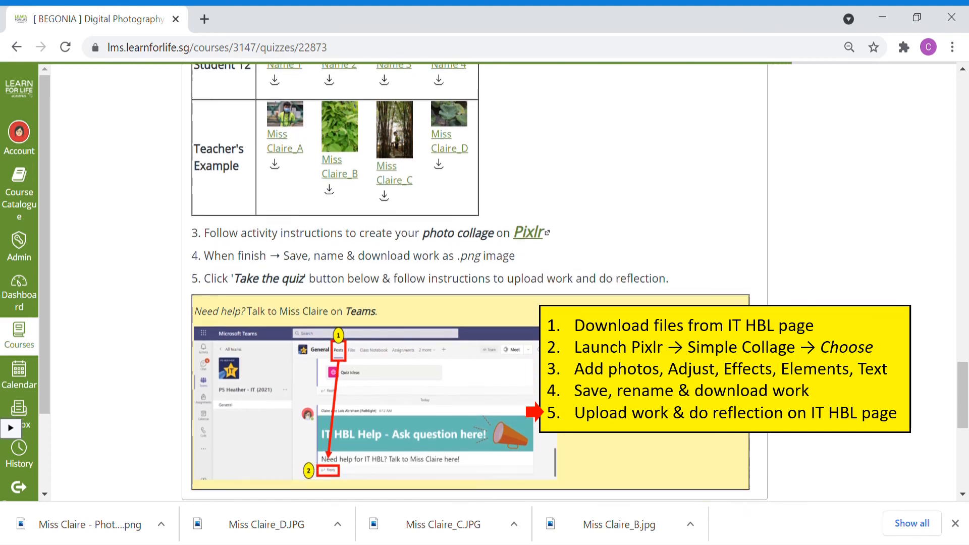